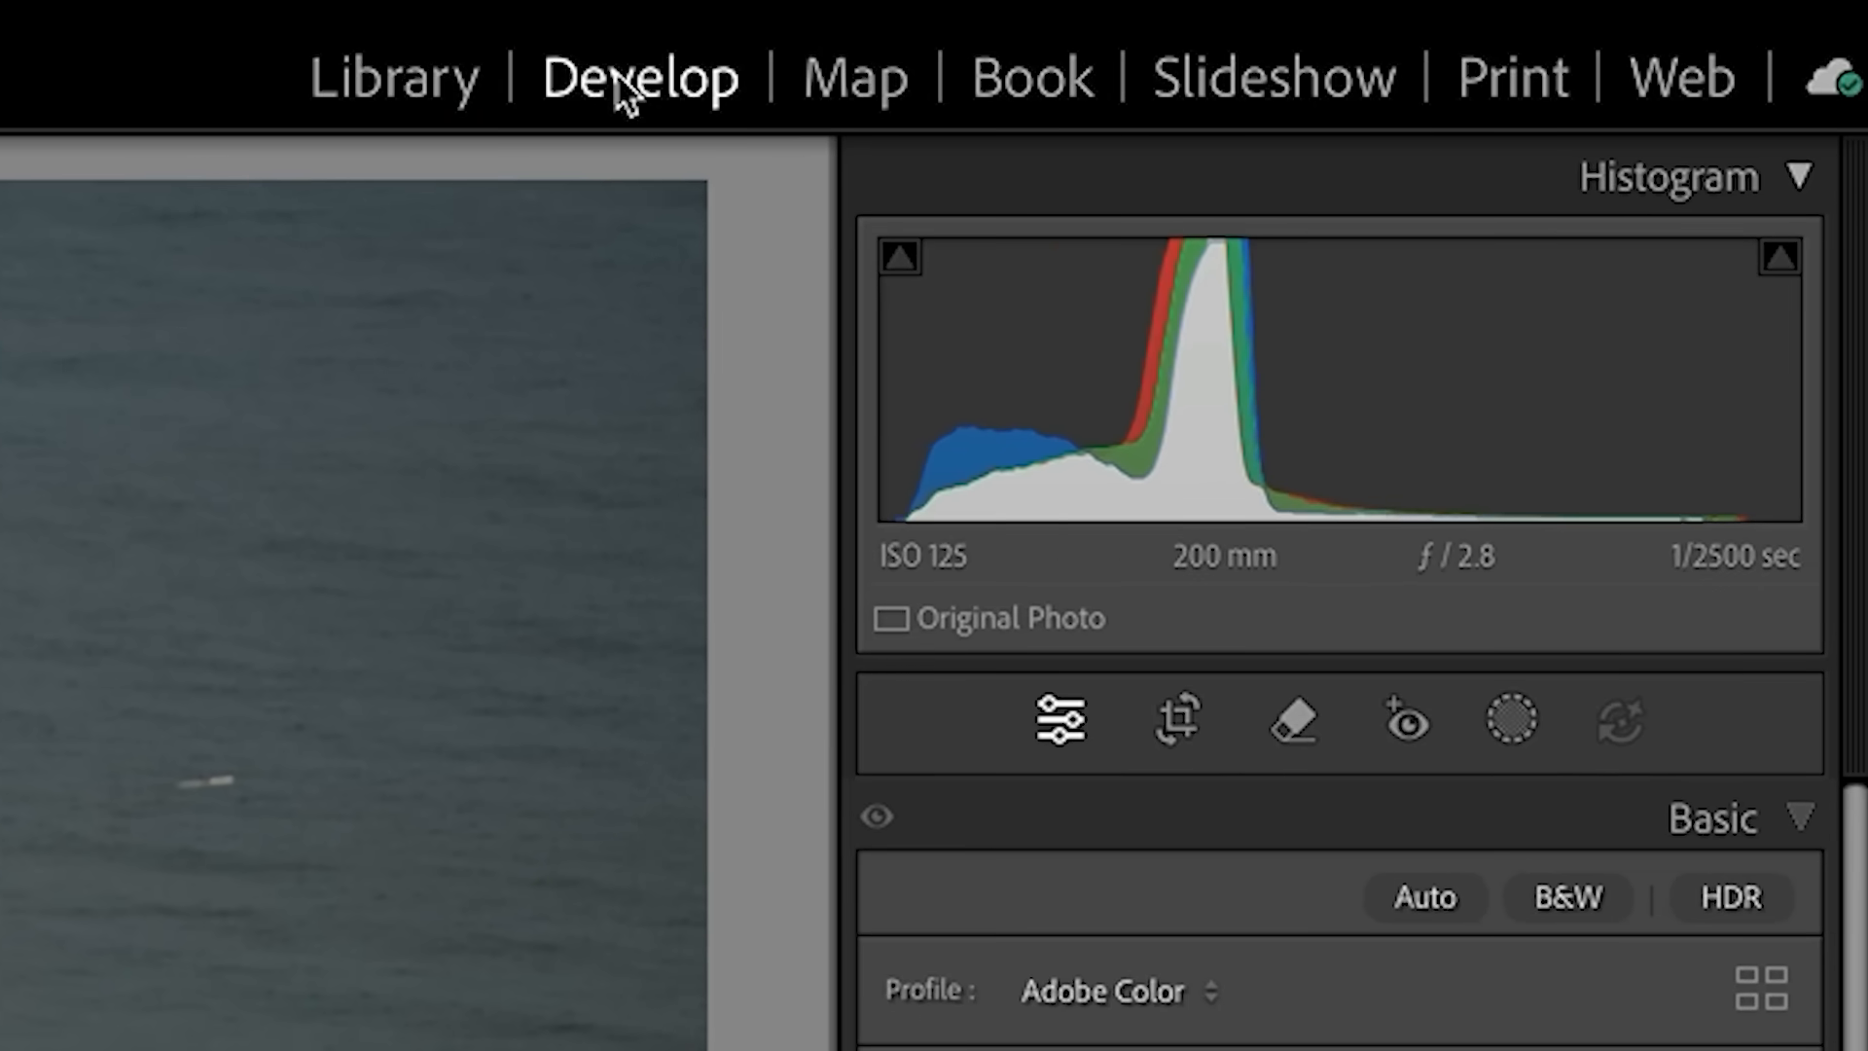
- Detect people in the coastal photo with Distraction Removal and exclude the two mistaken areas among the village trees from removal
left_click(1297, 721)
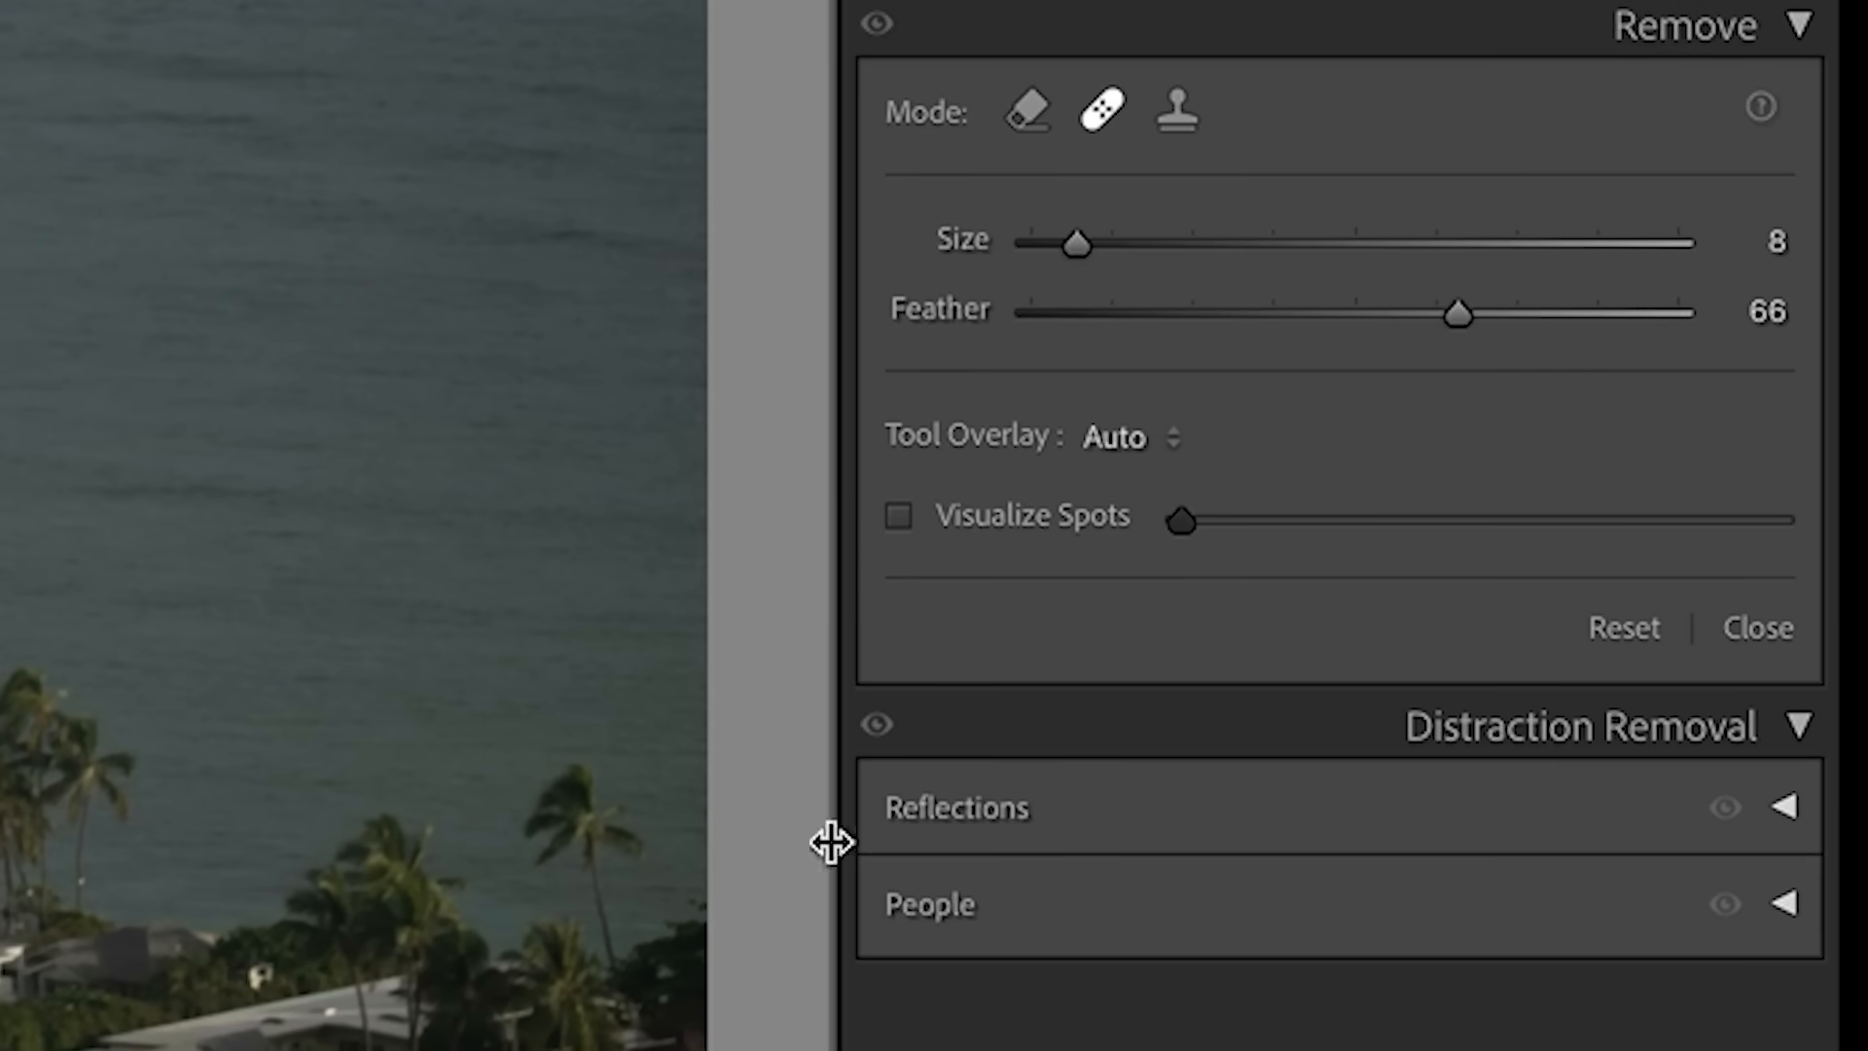
left_click(1786, 905)
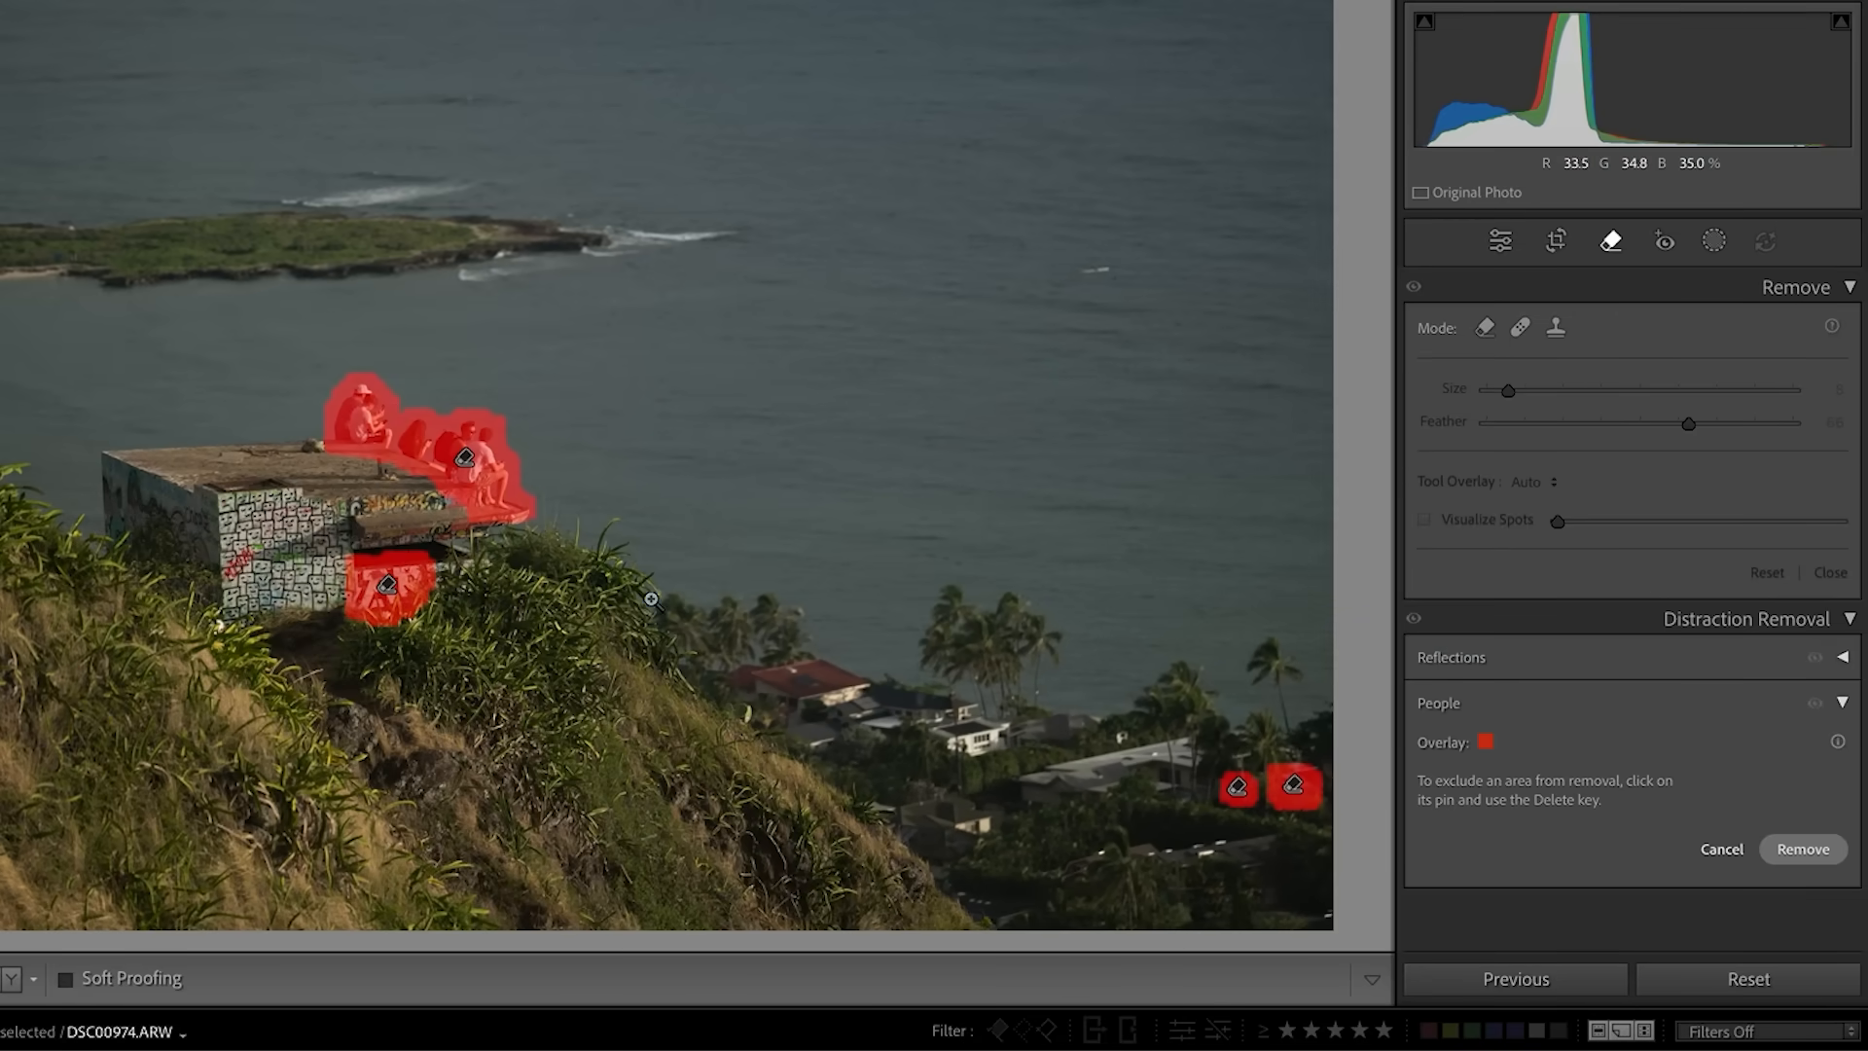
left_click(1237, 788)
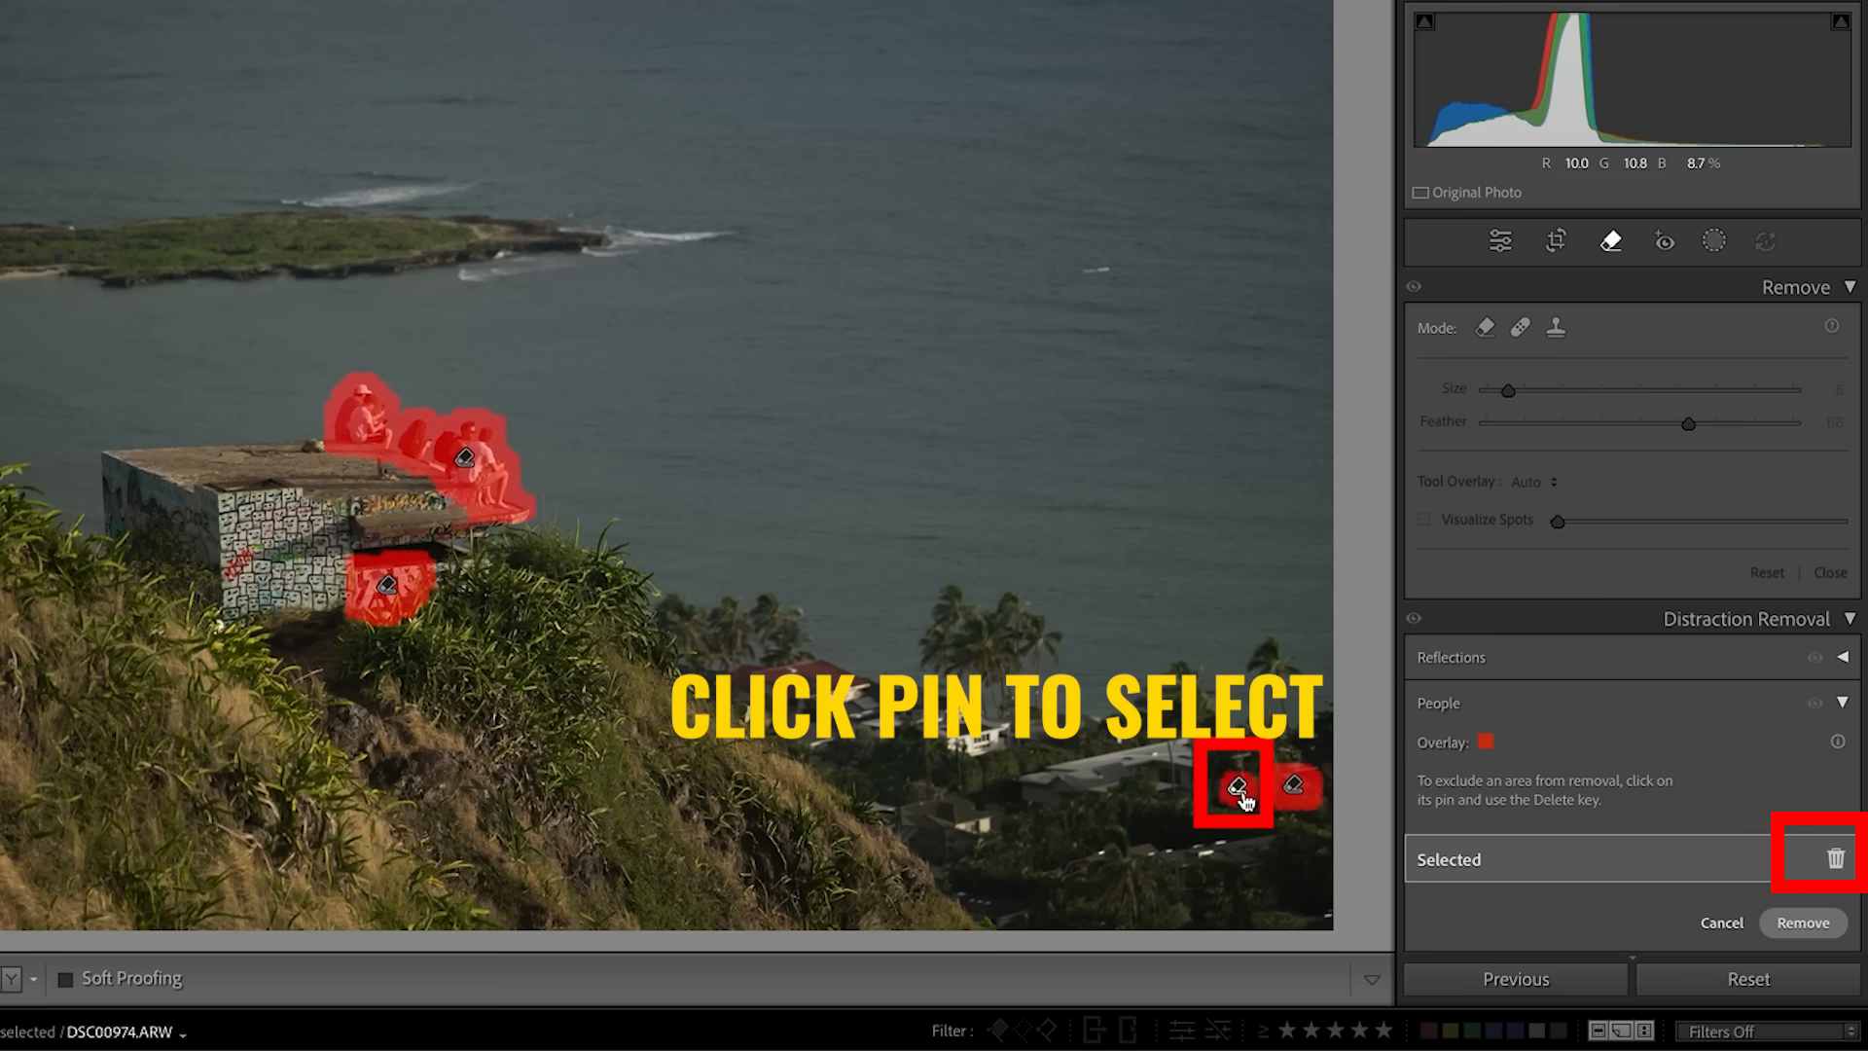
left_click(1835, 858)
left_click(1303, 791)
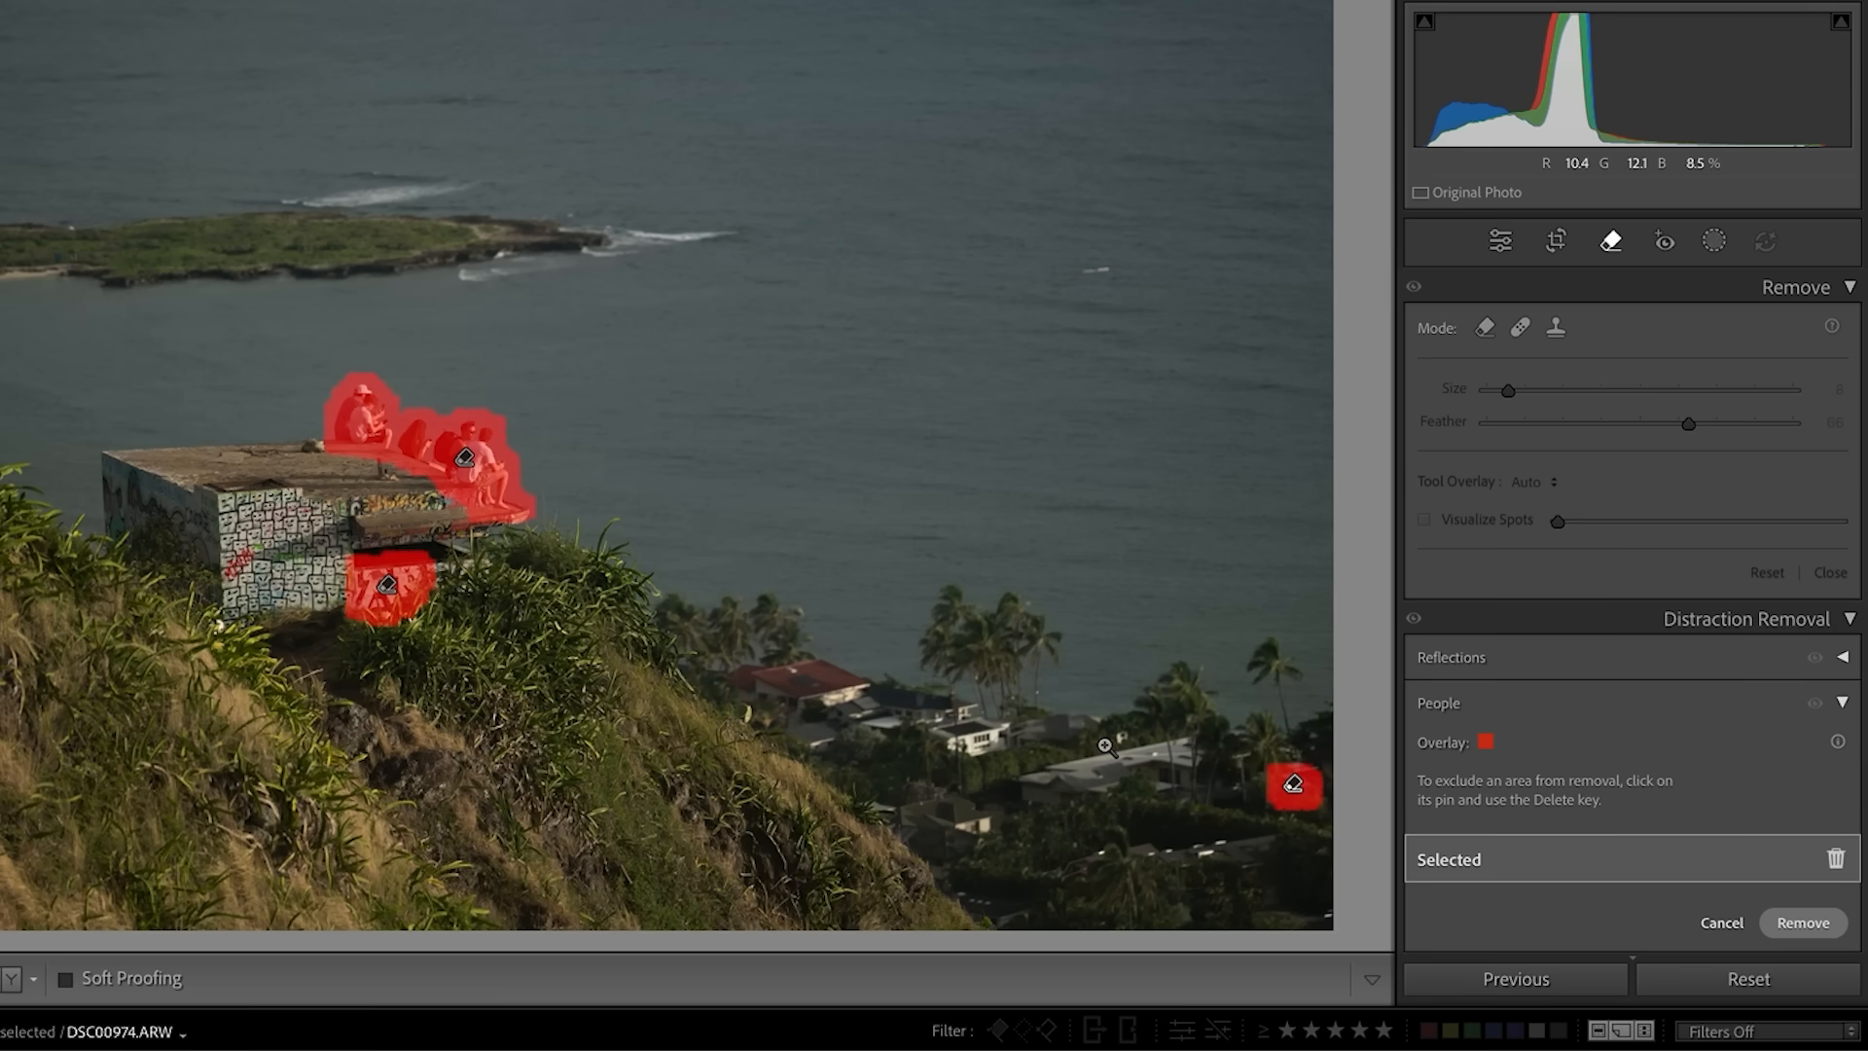
key("Delete")
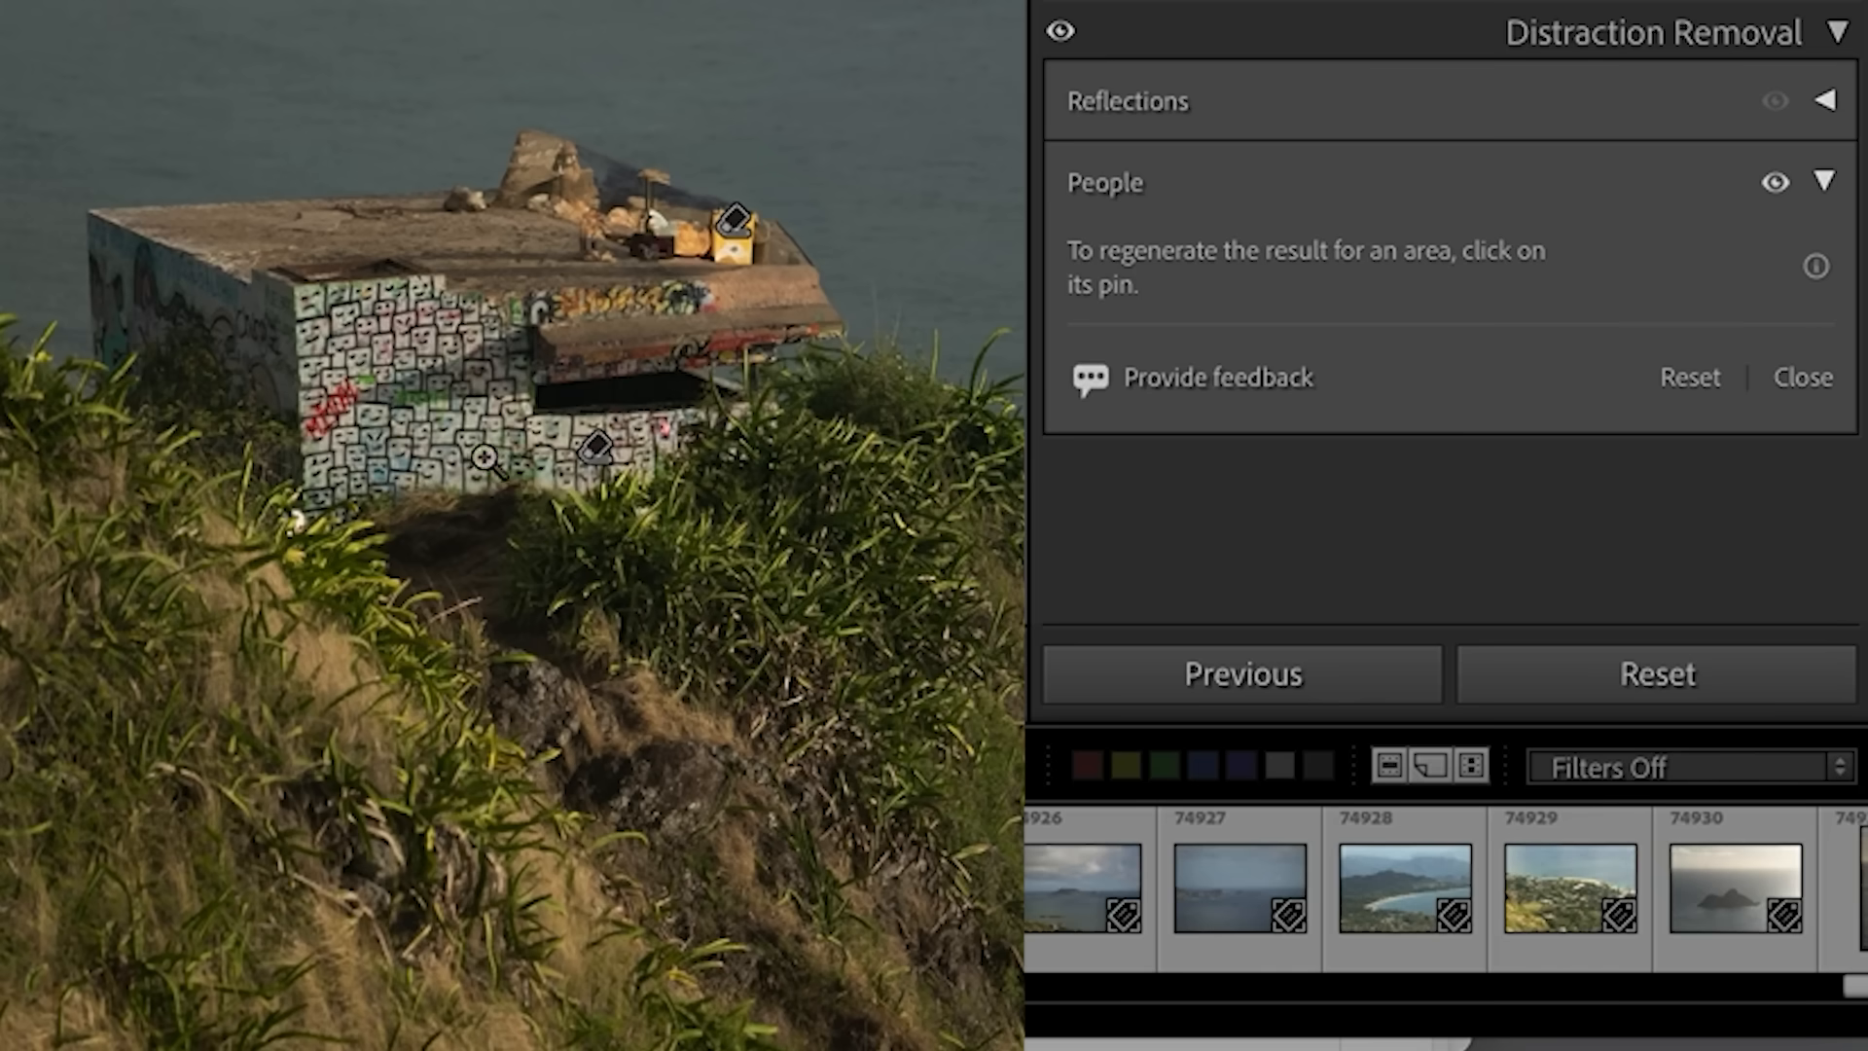
- Delete the people removal on the bunker's front wall and generate new variations for the removal area on its roof
left_click(599, 459)
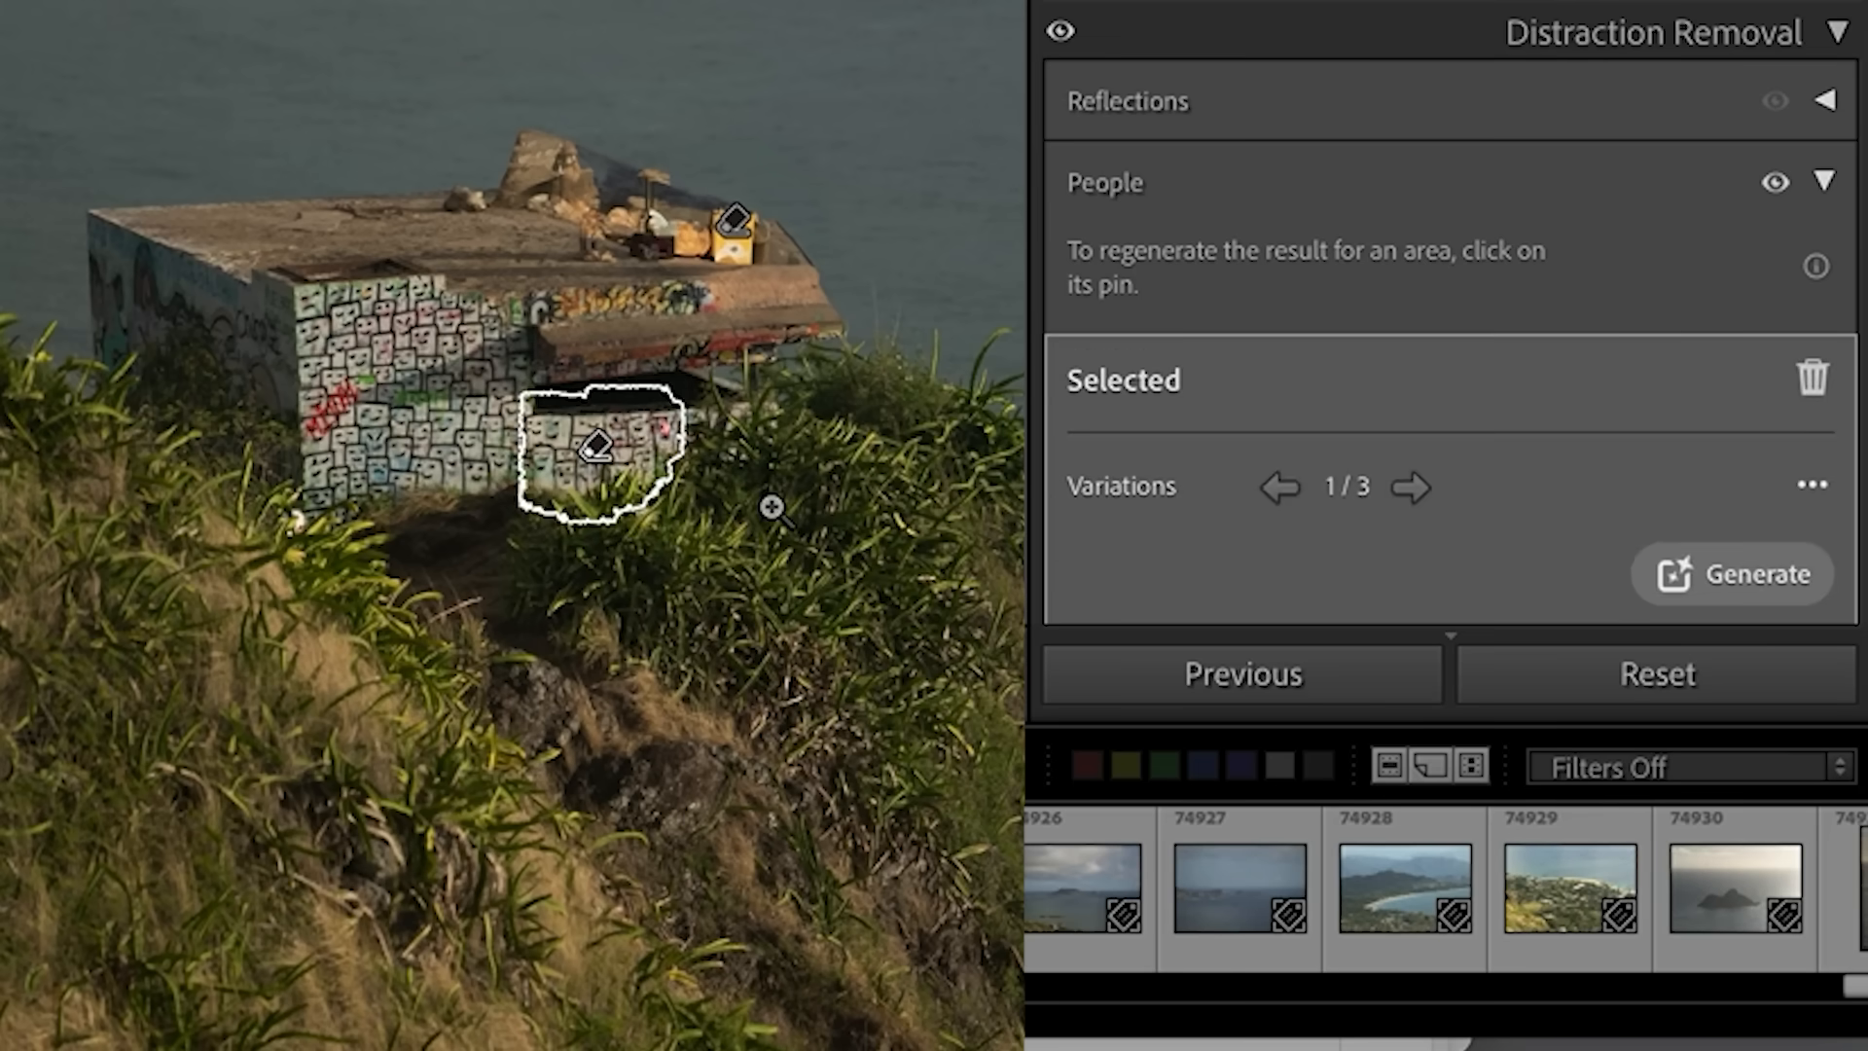
key("Delete")
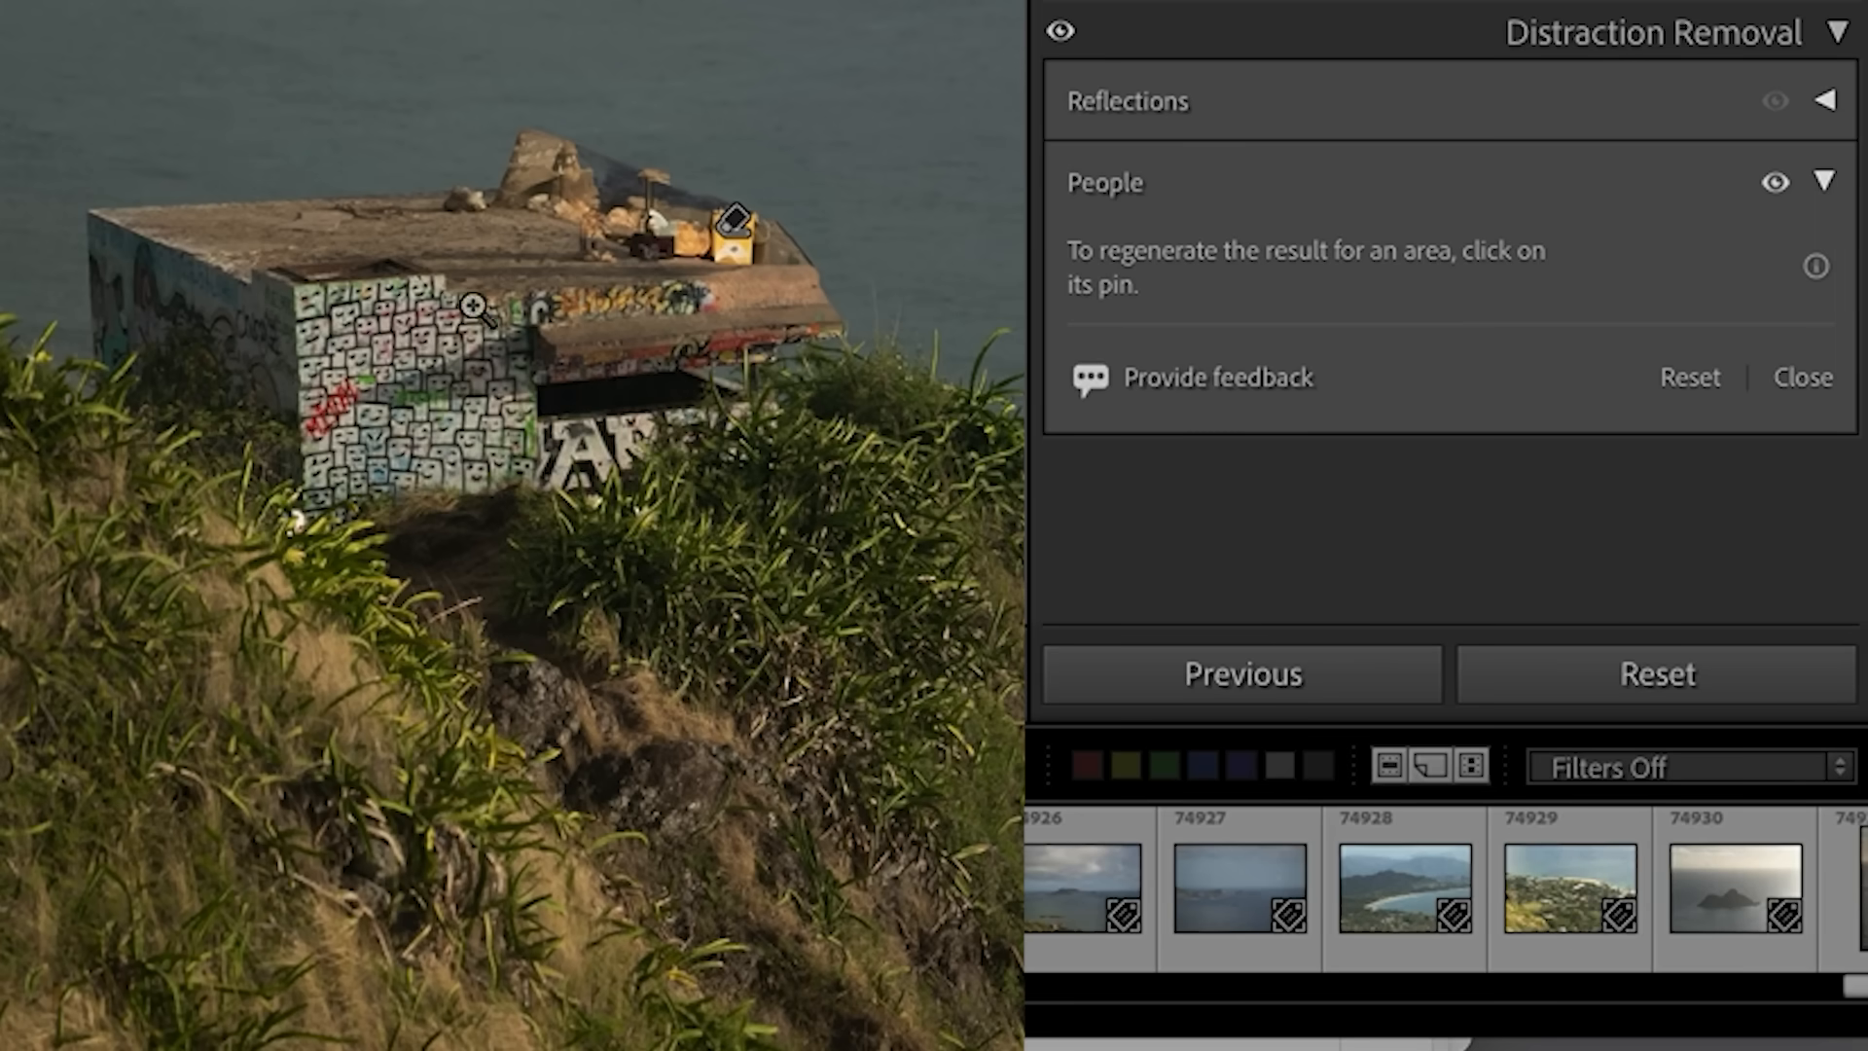
left_click(735, 220)
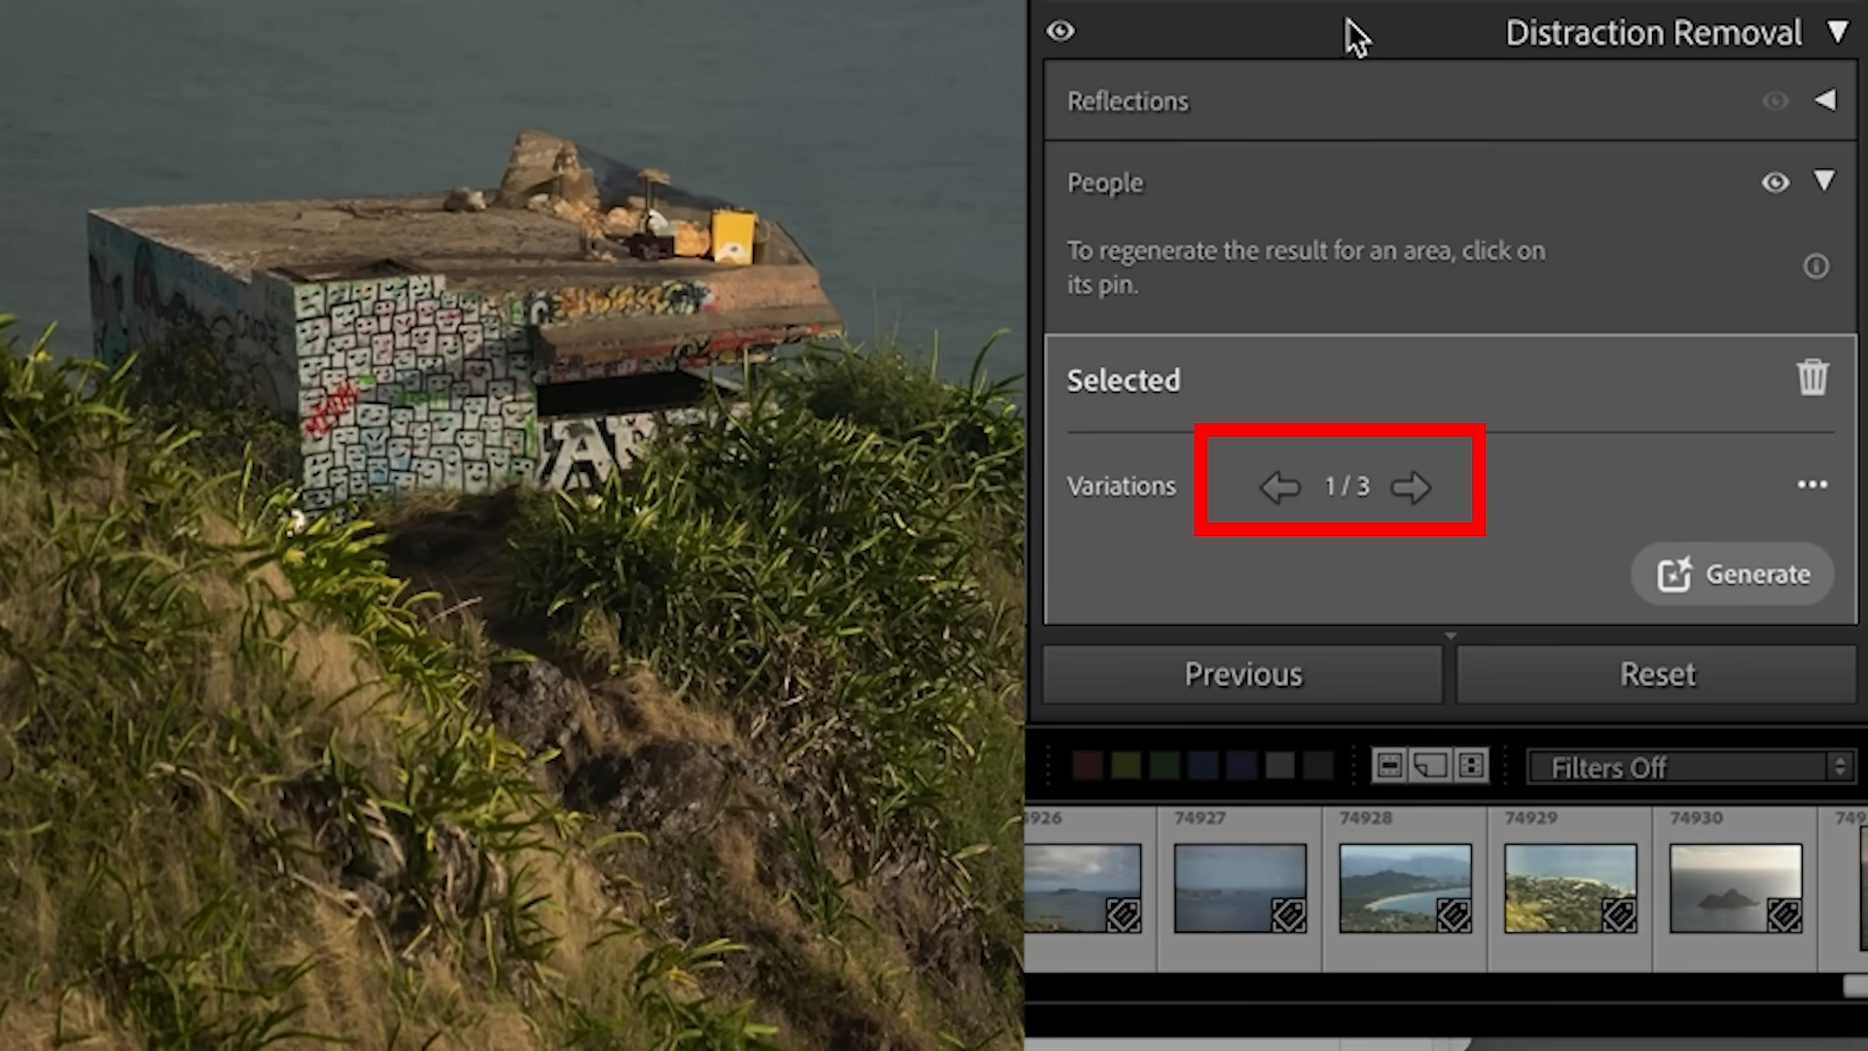
left_click(1413, 490)
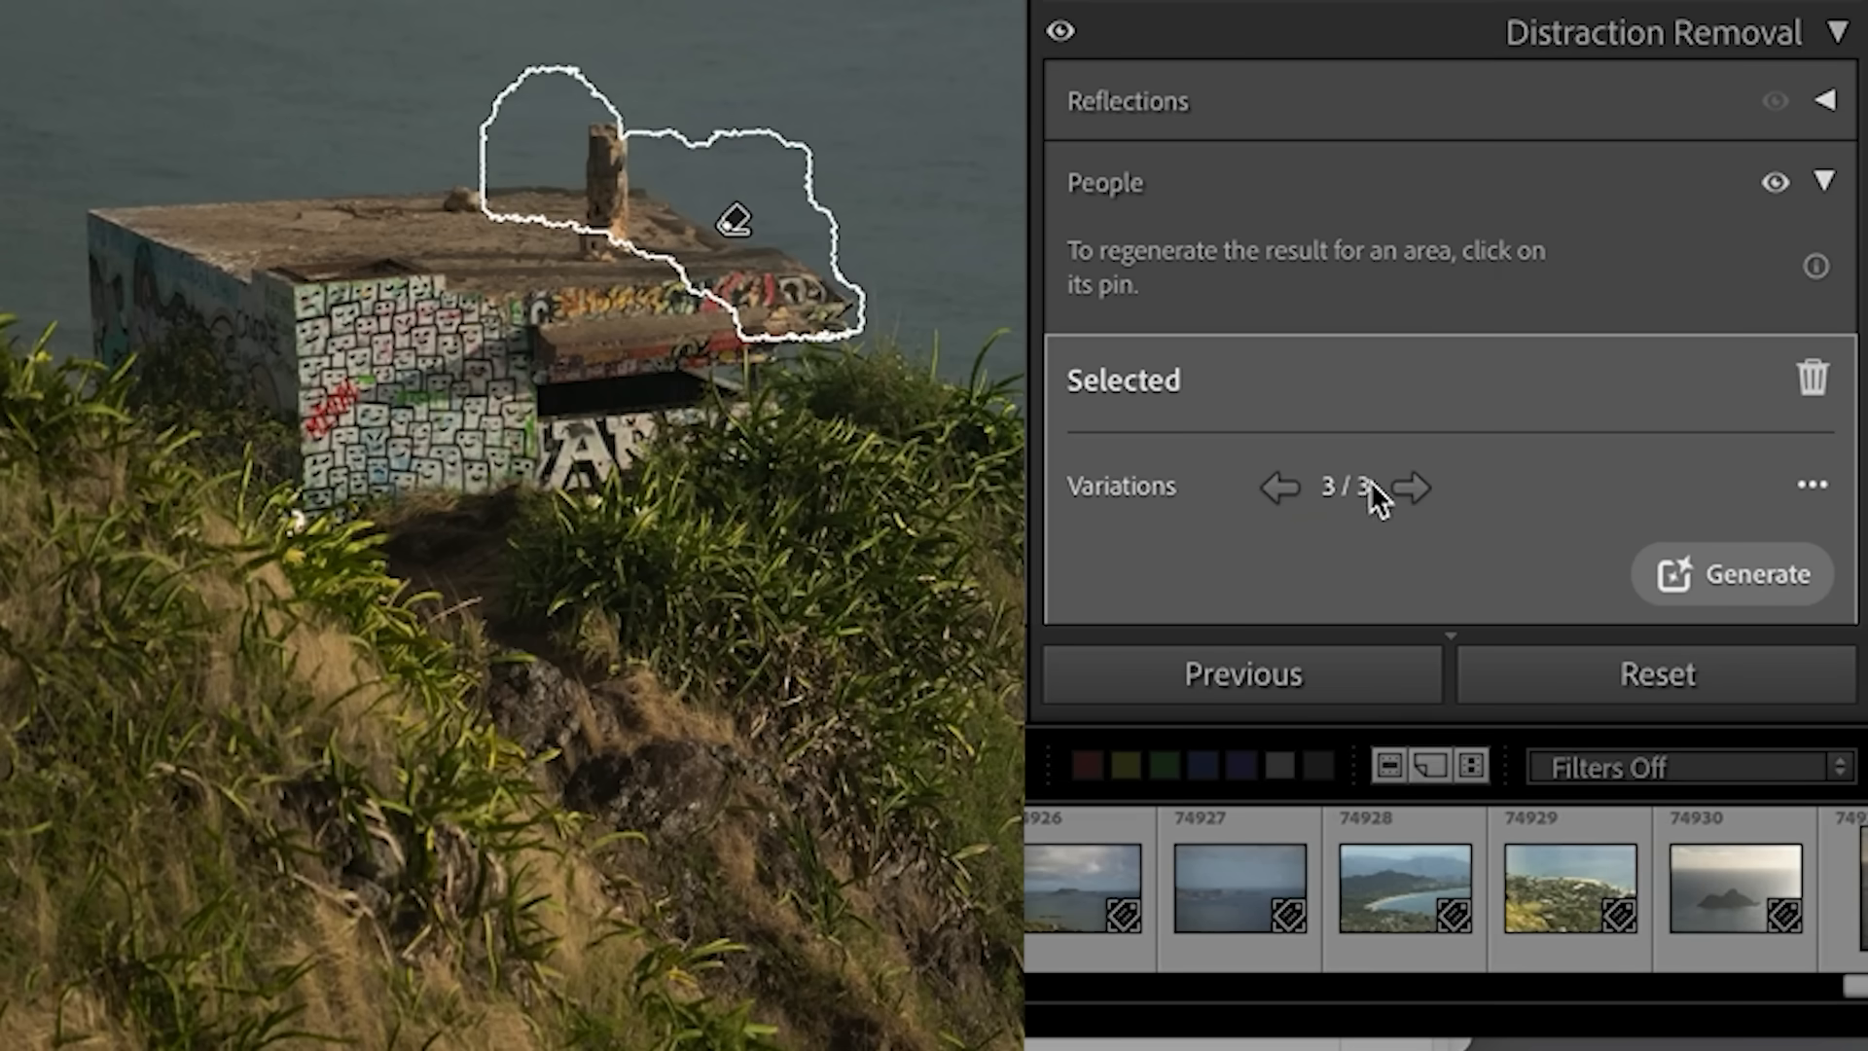
left_click(1280, 486)
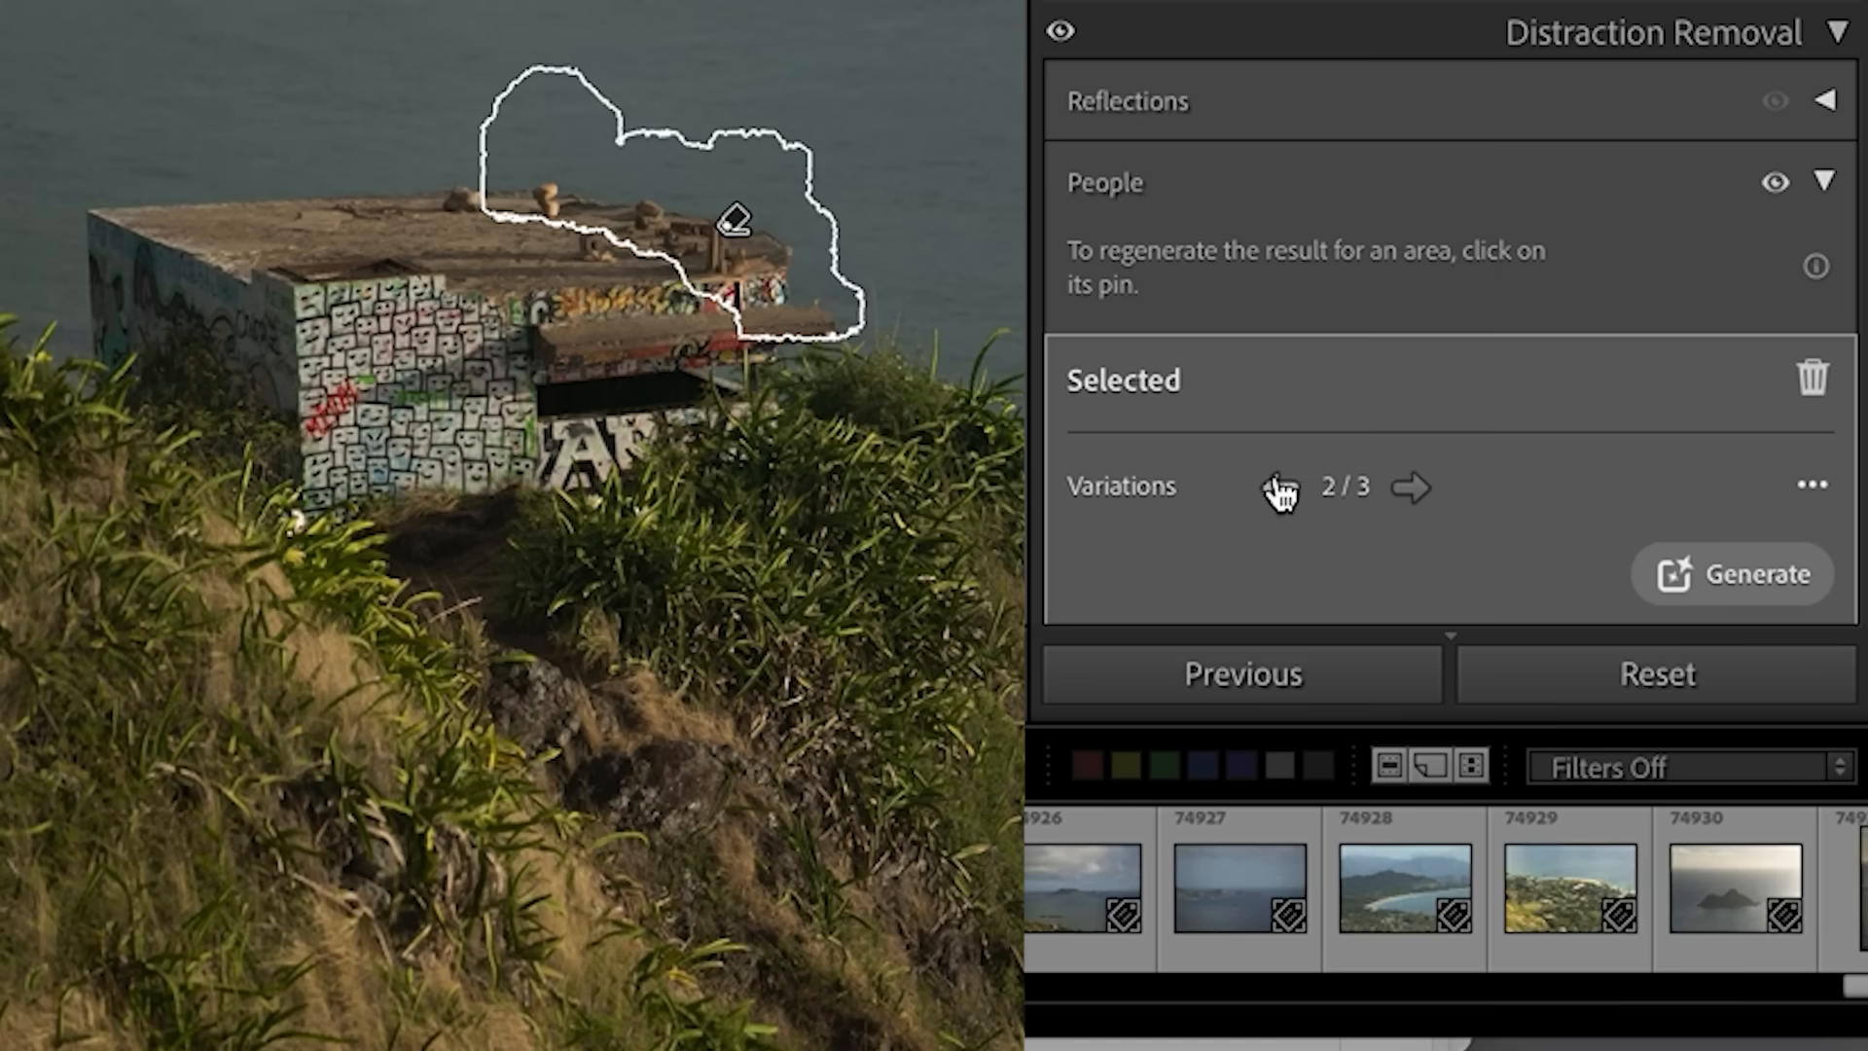
left_click(1719, 576)
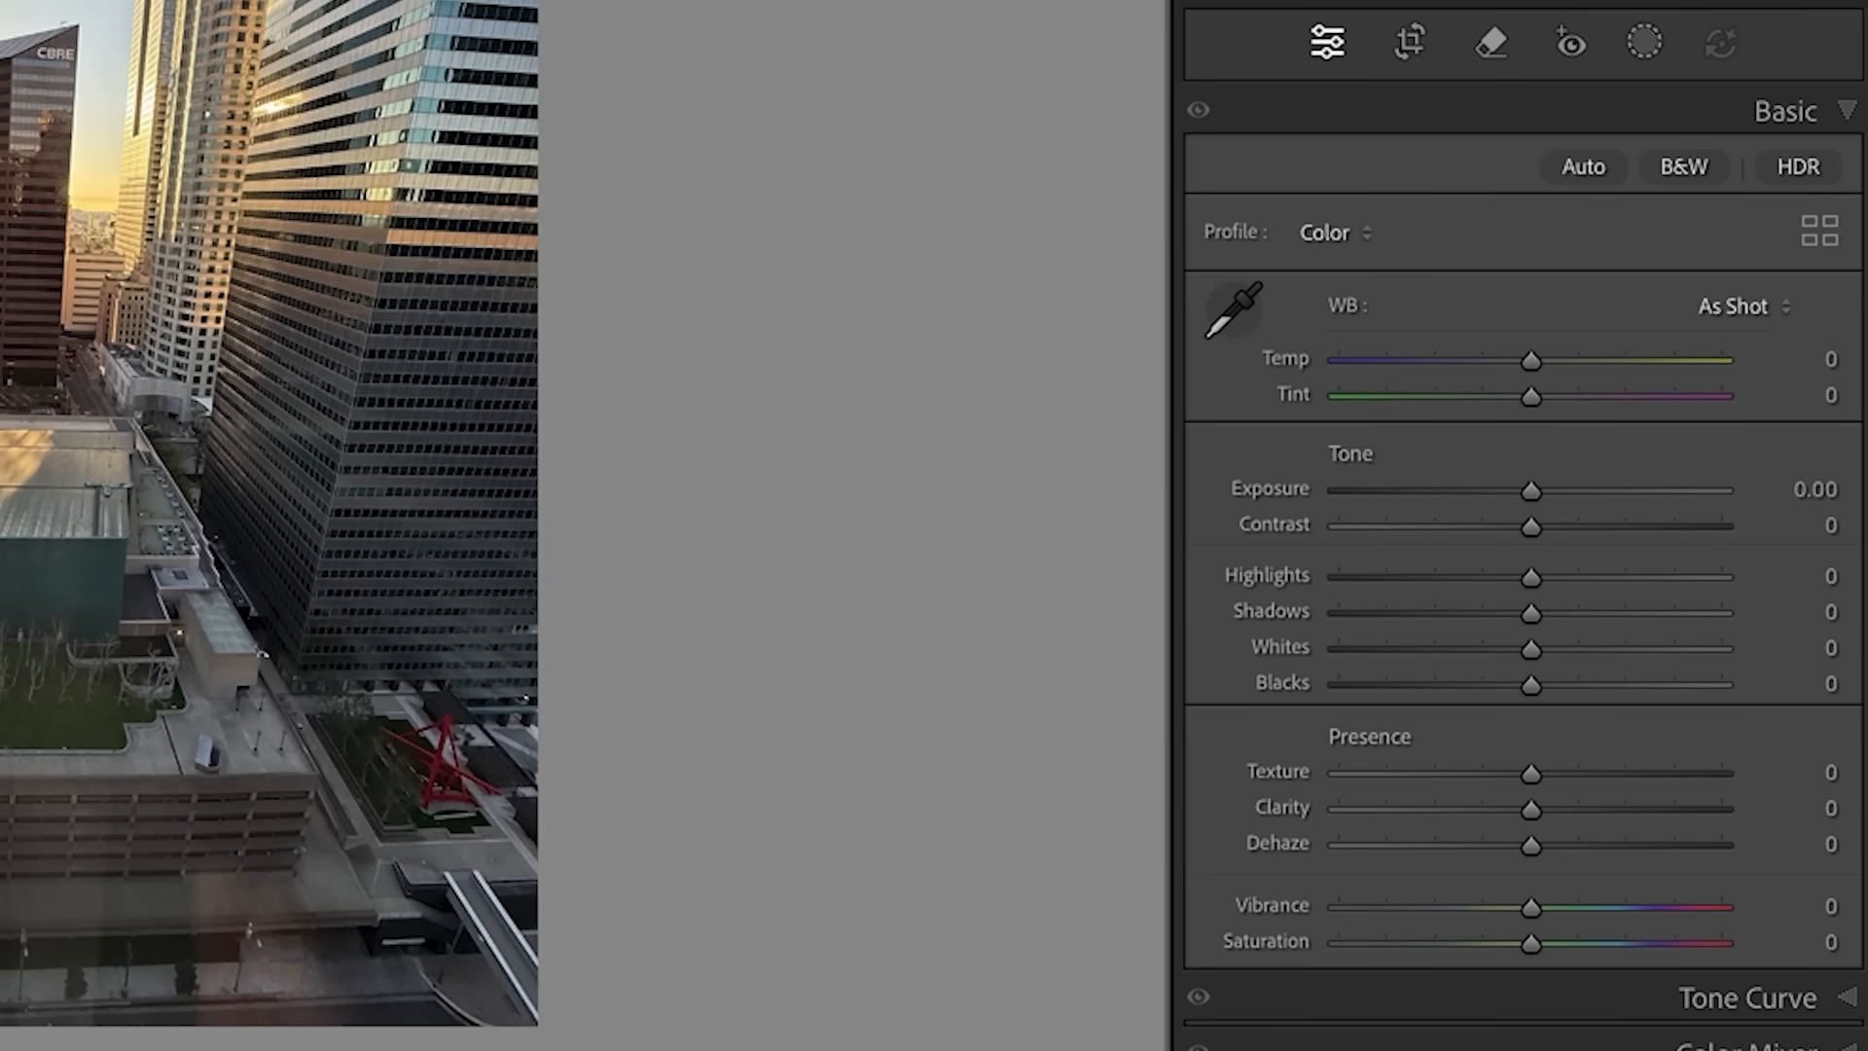
- Apply reflection removal at Best quality to the city skyline photo
left_click(1496, 49)
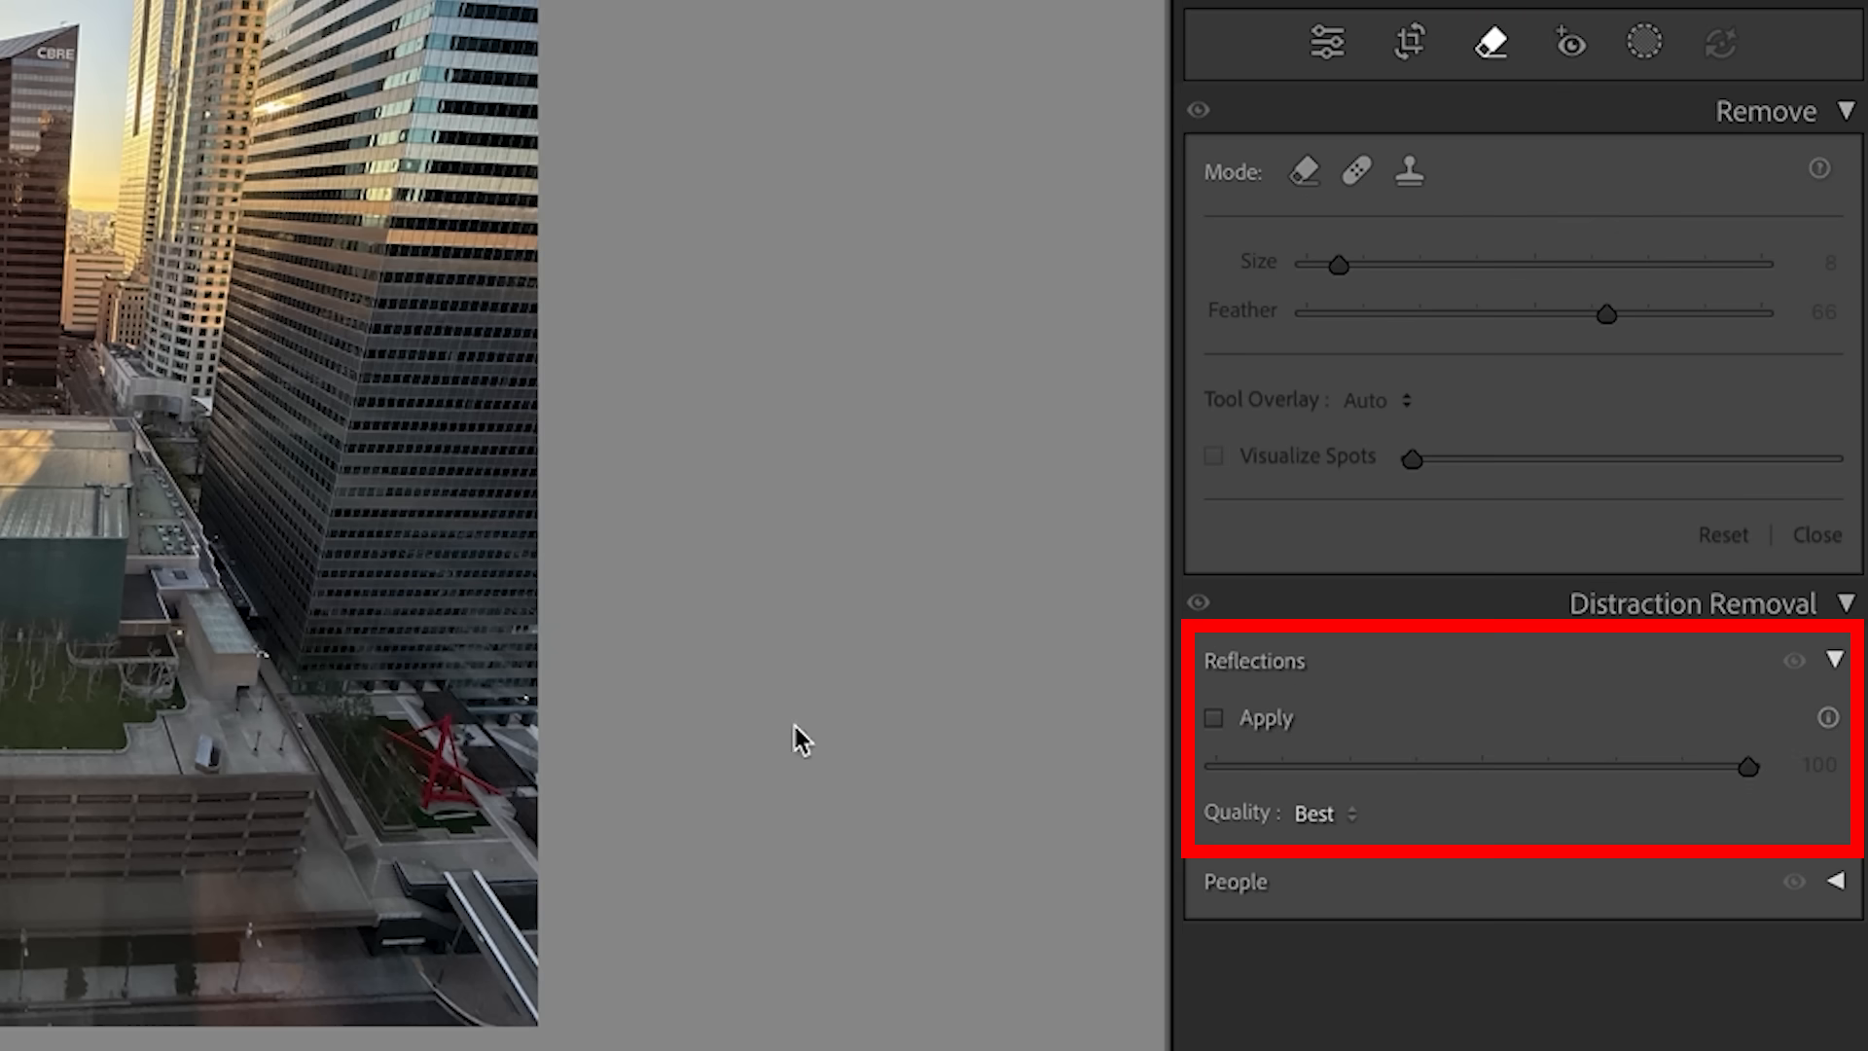
left_click(1327, 811)
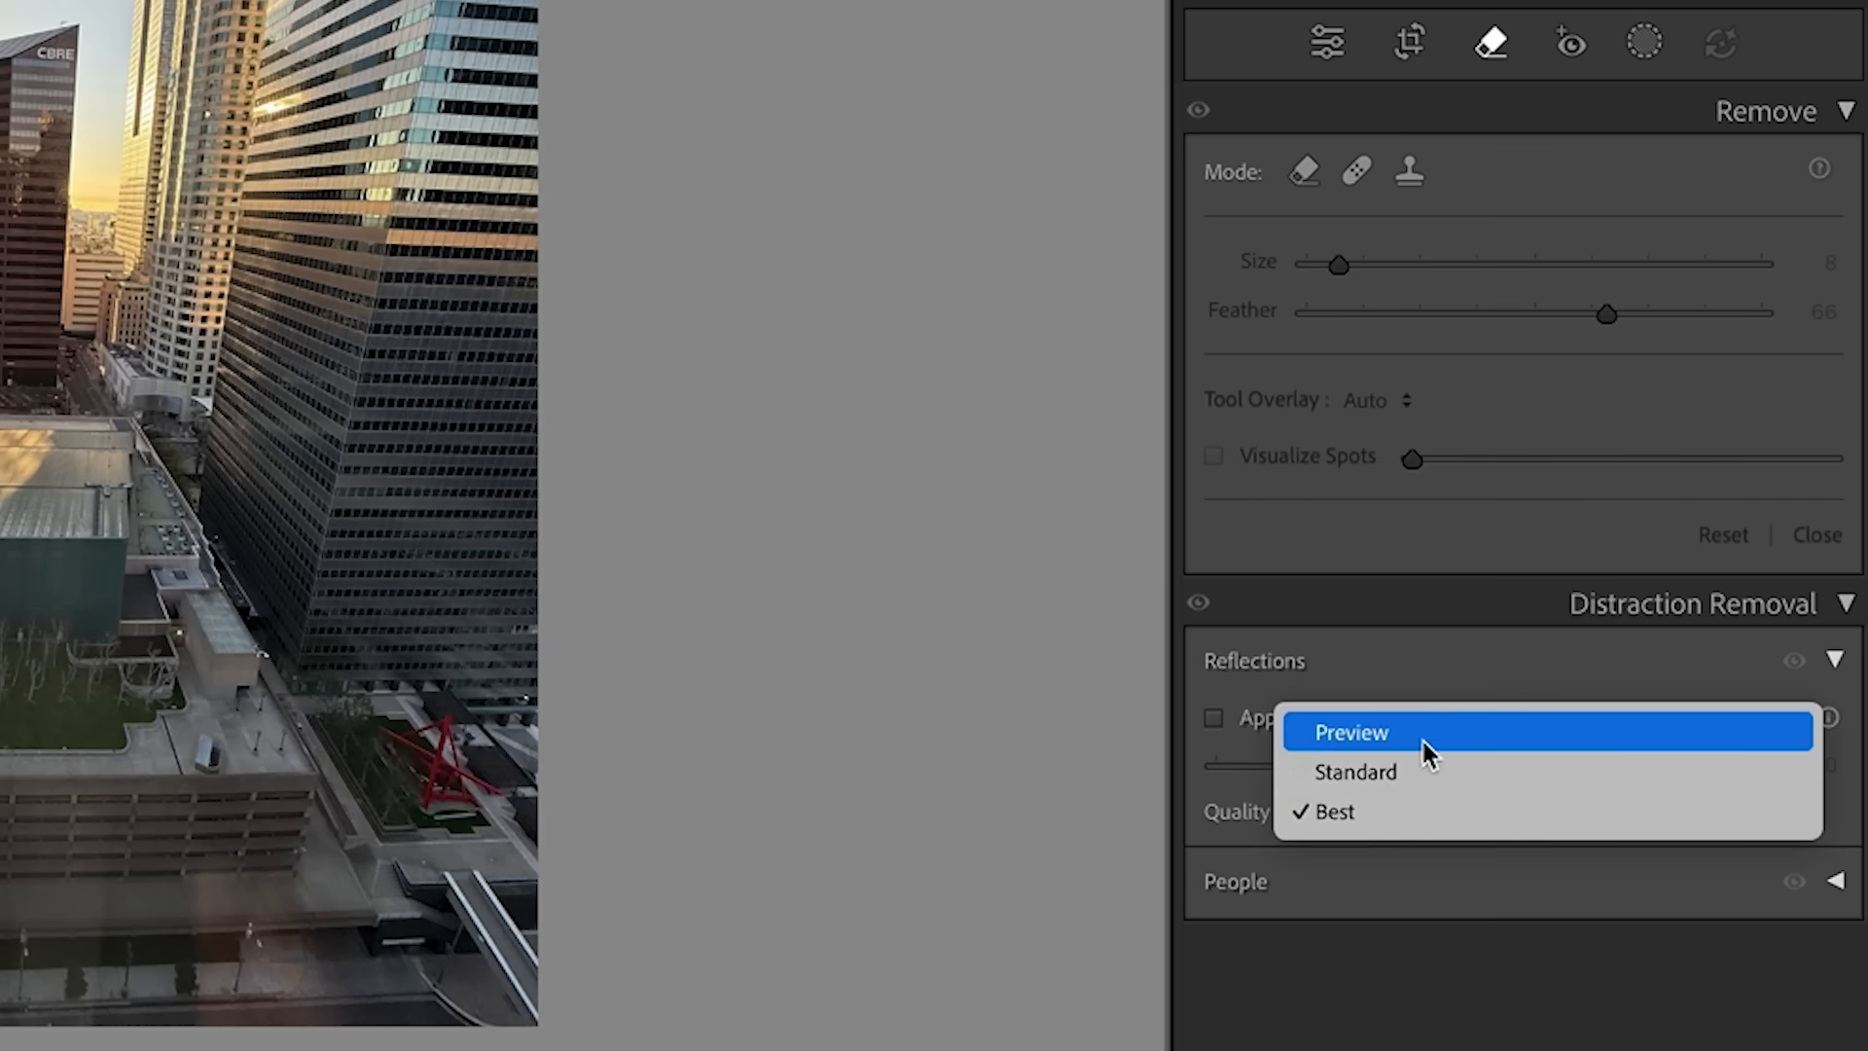
left_click(1421, 738)
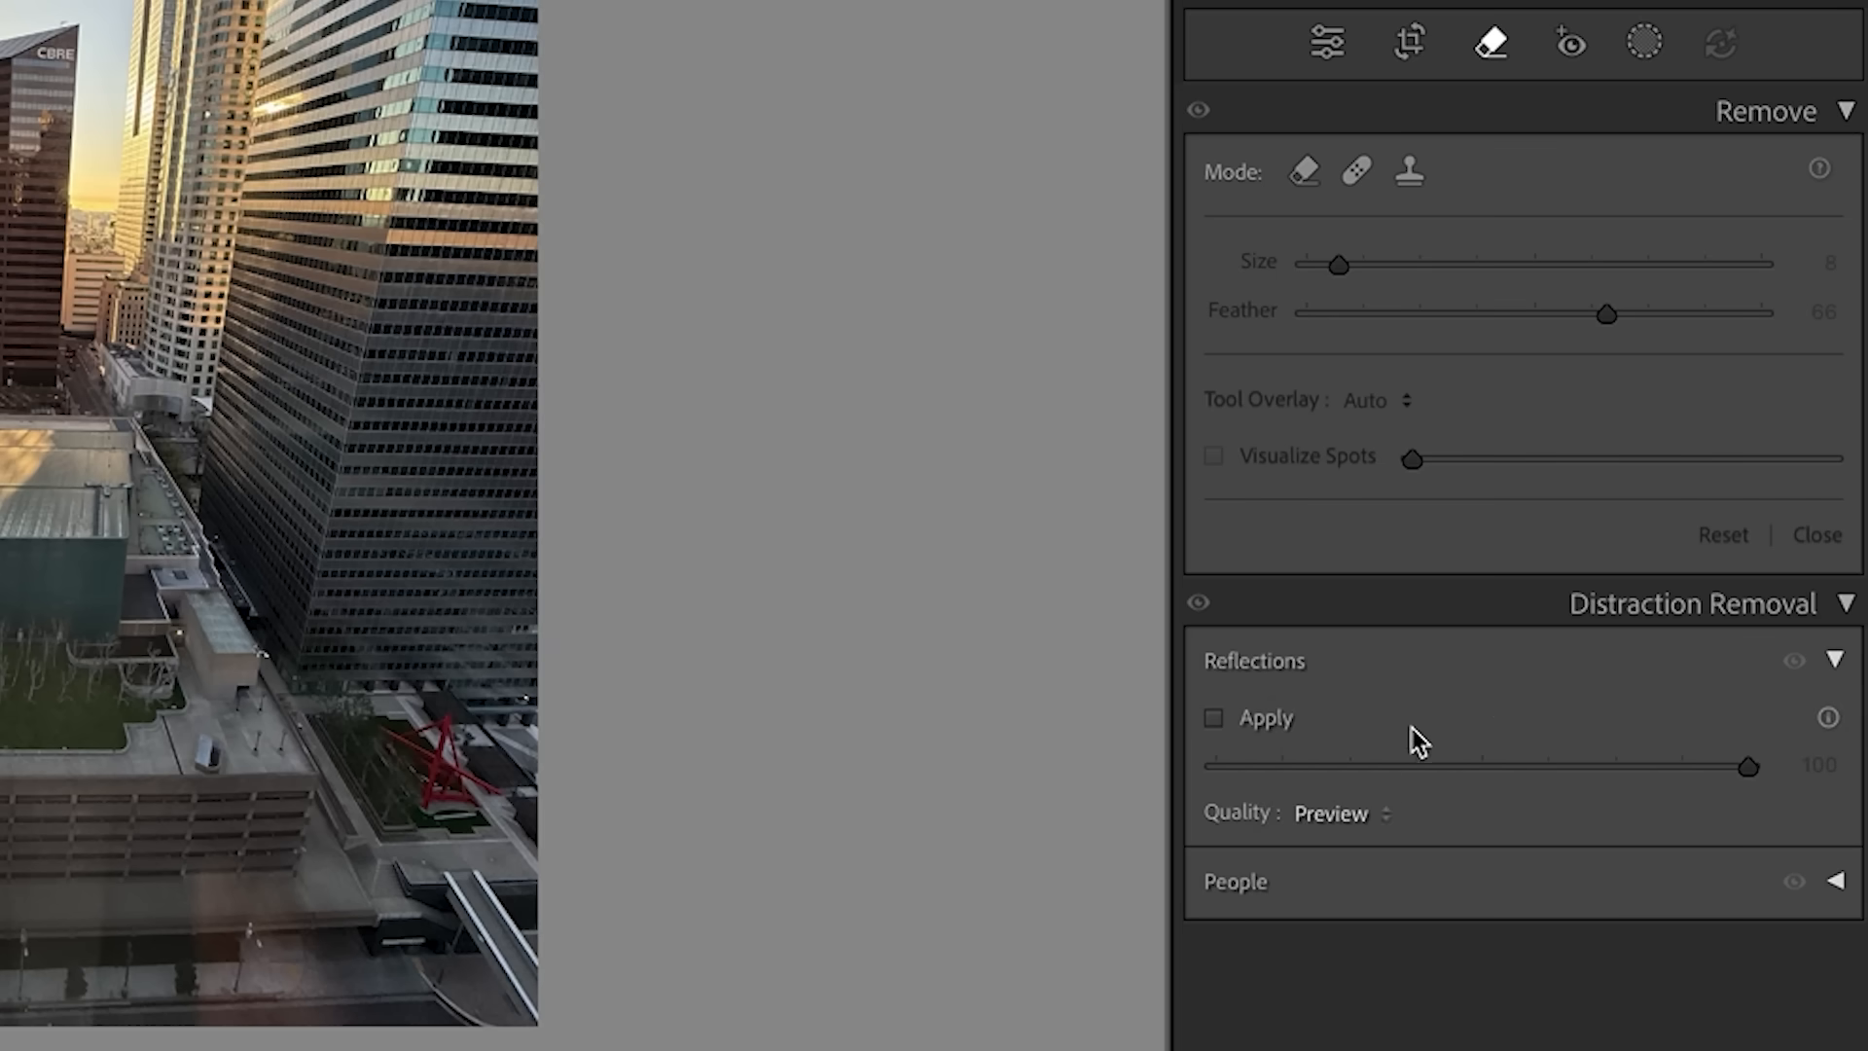
left_click(1366, 815)
left_click(1385, 889)
left_click(1212, 717)
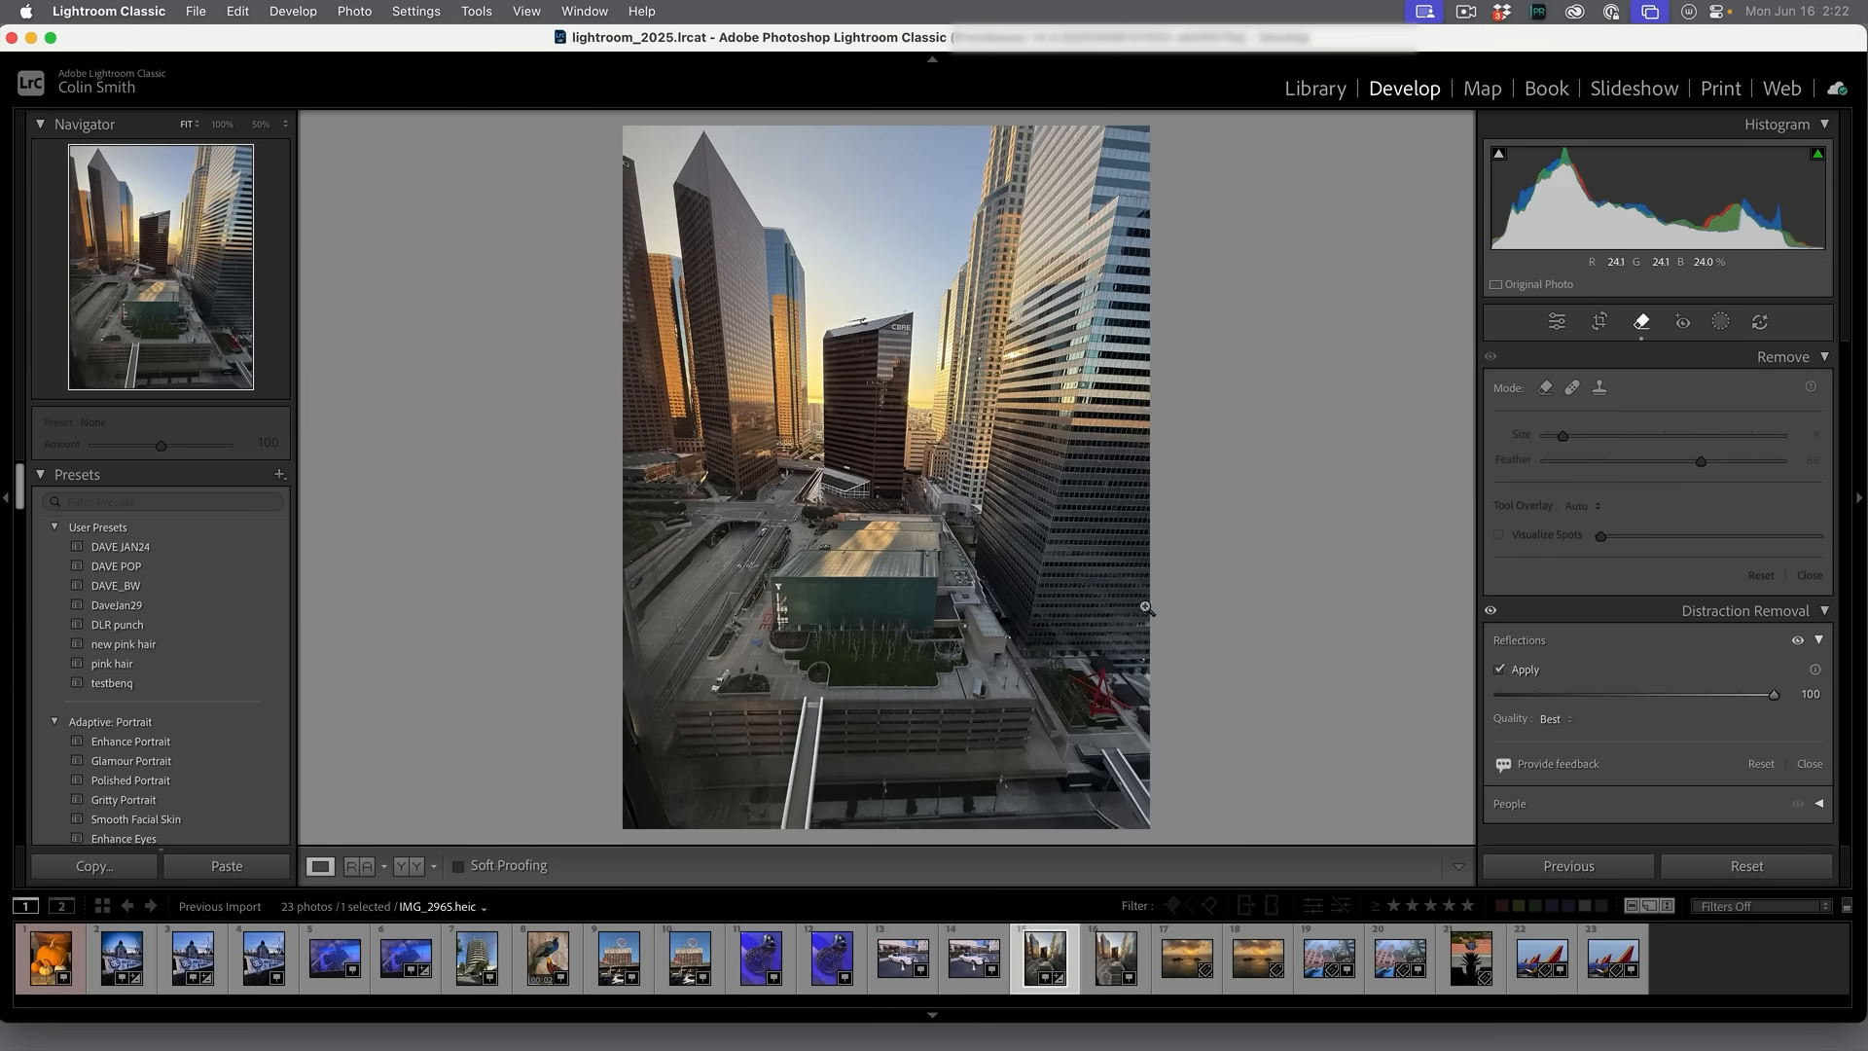
- Toggle the reflection removal off and on to compare the city photo before and after
left_click(1499, 670)
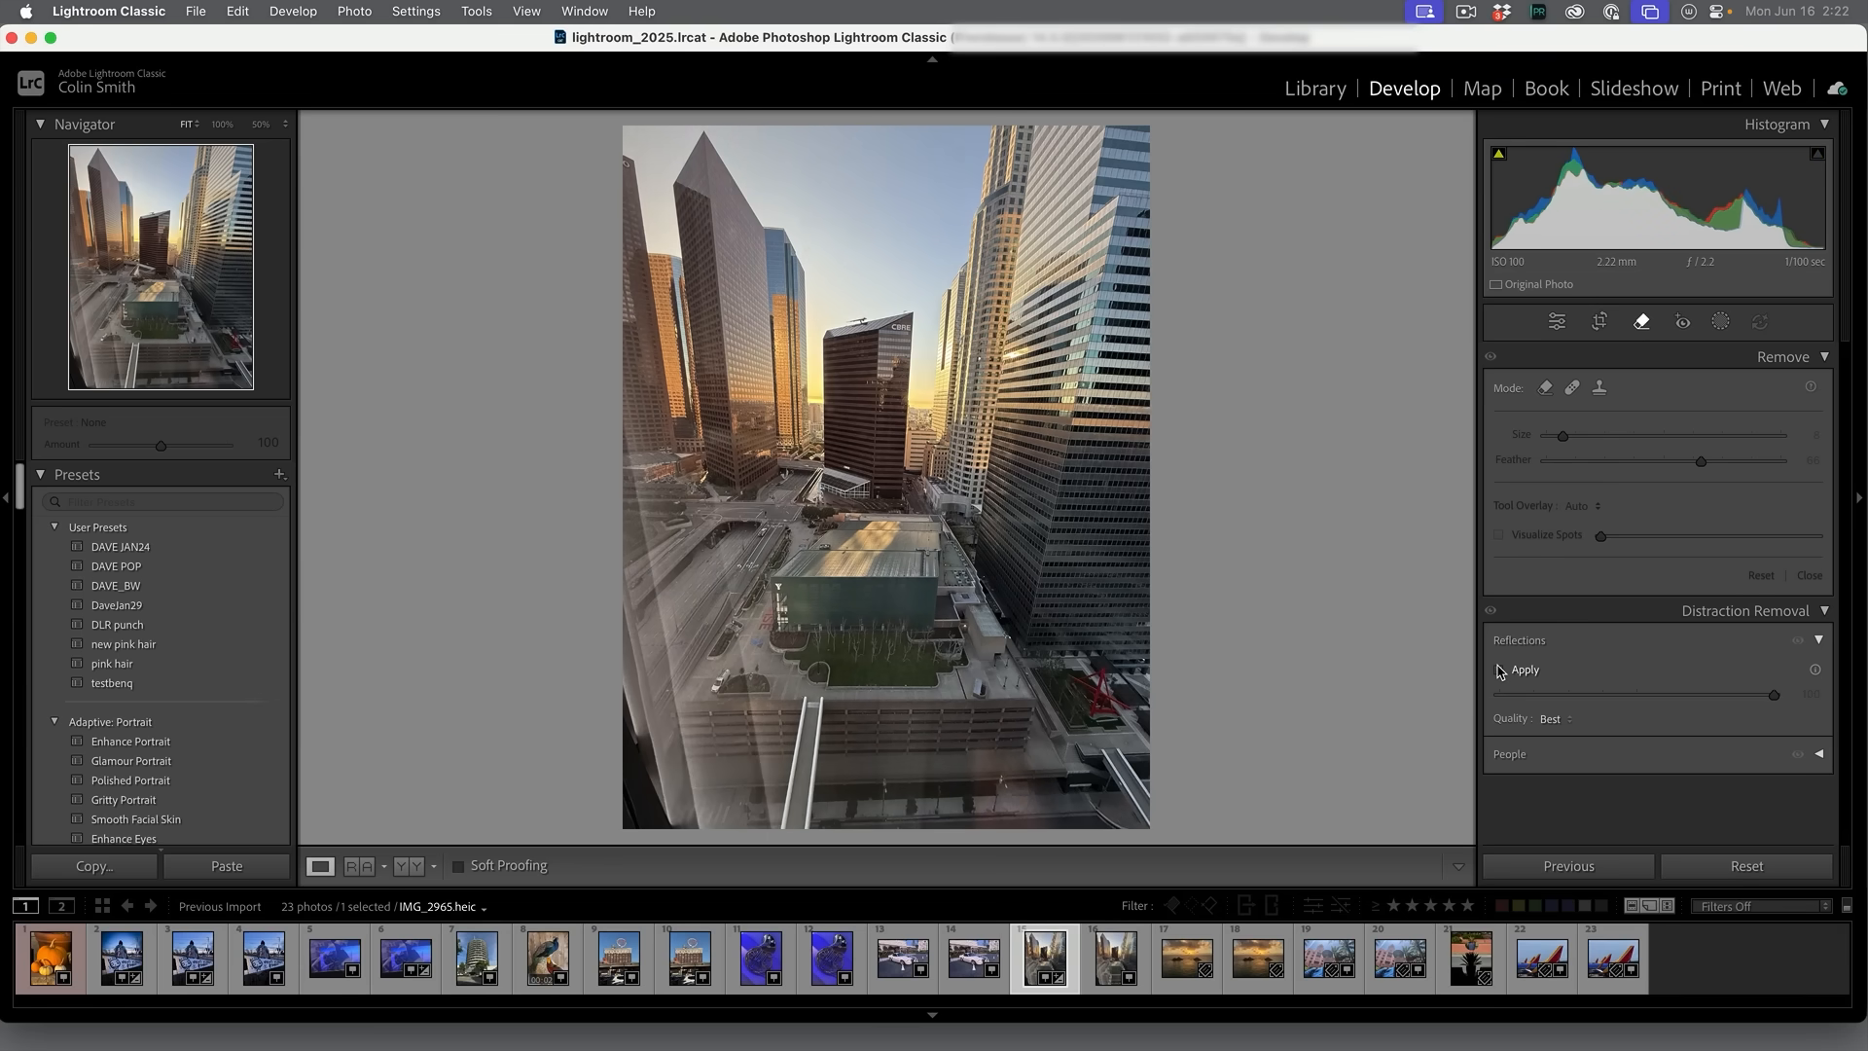
left_click(1499, 670)
left_click(1499, 670)
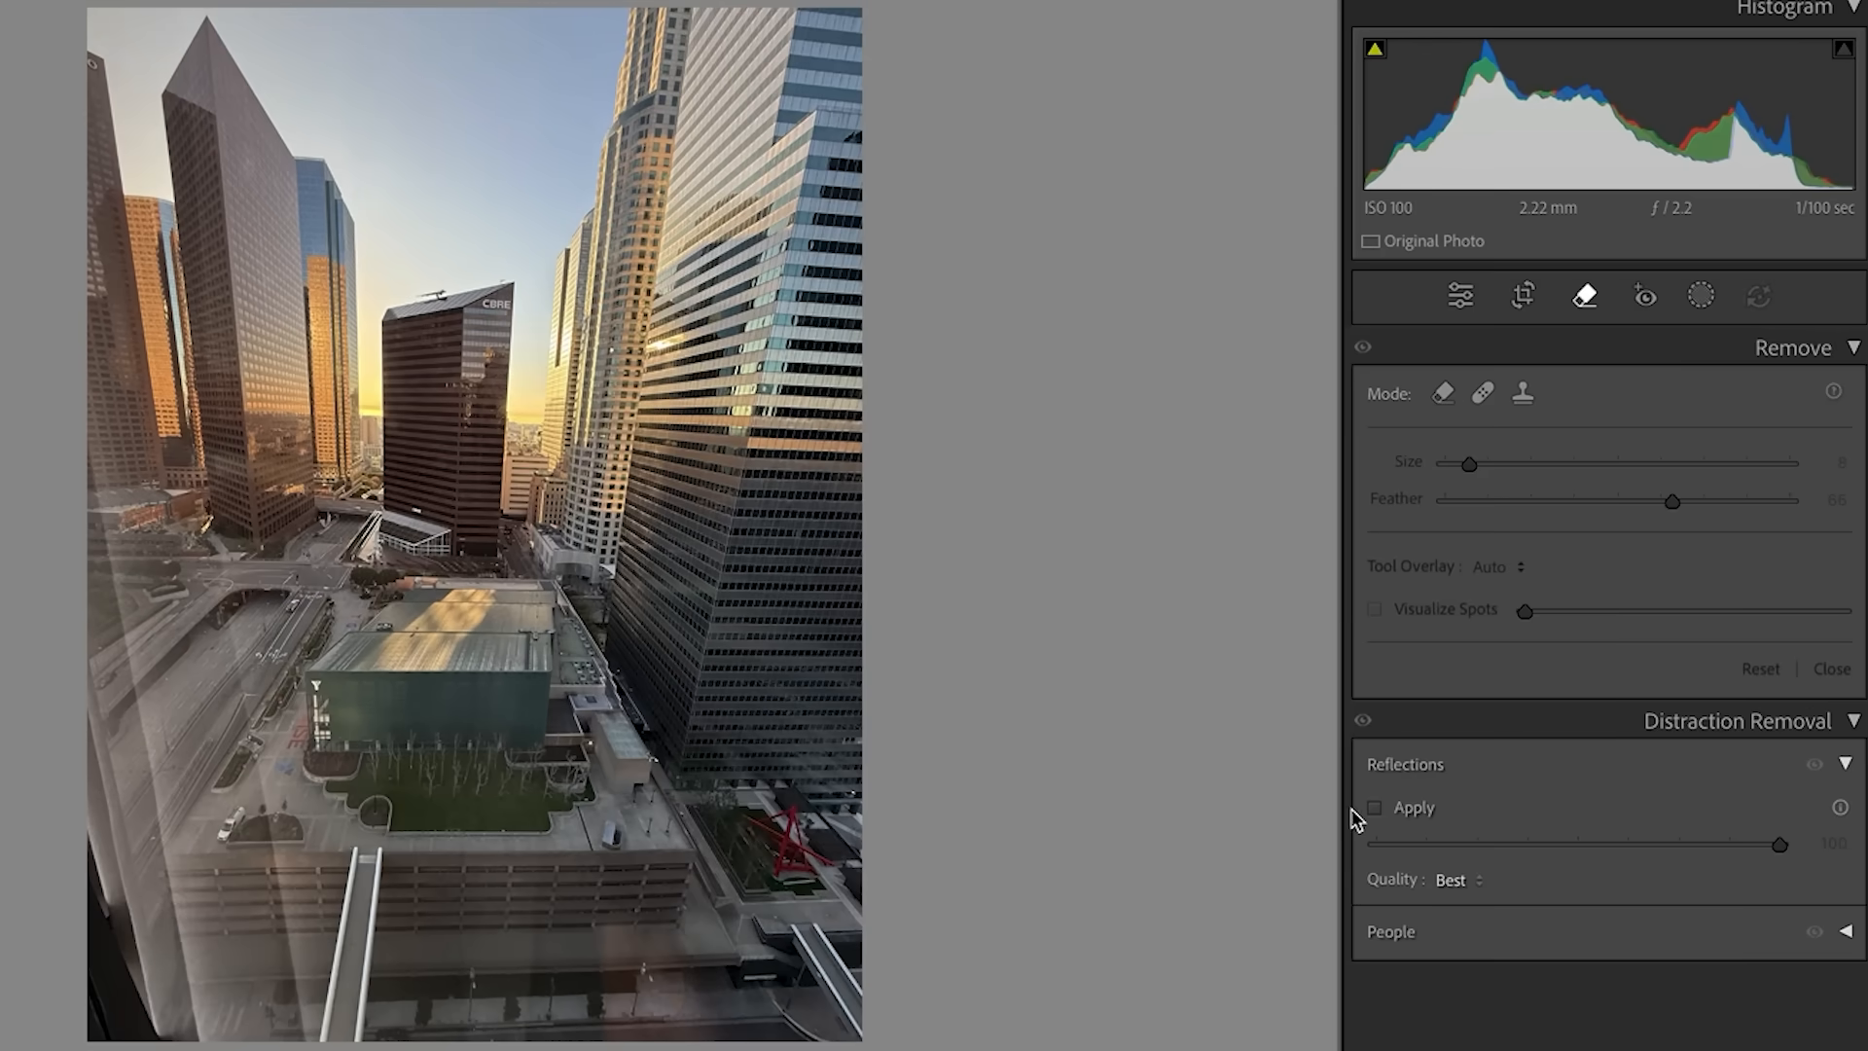
left_click(1376, 809)
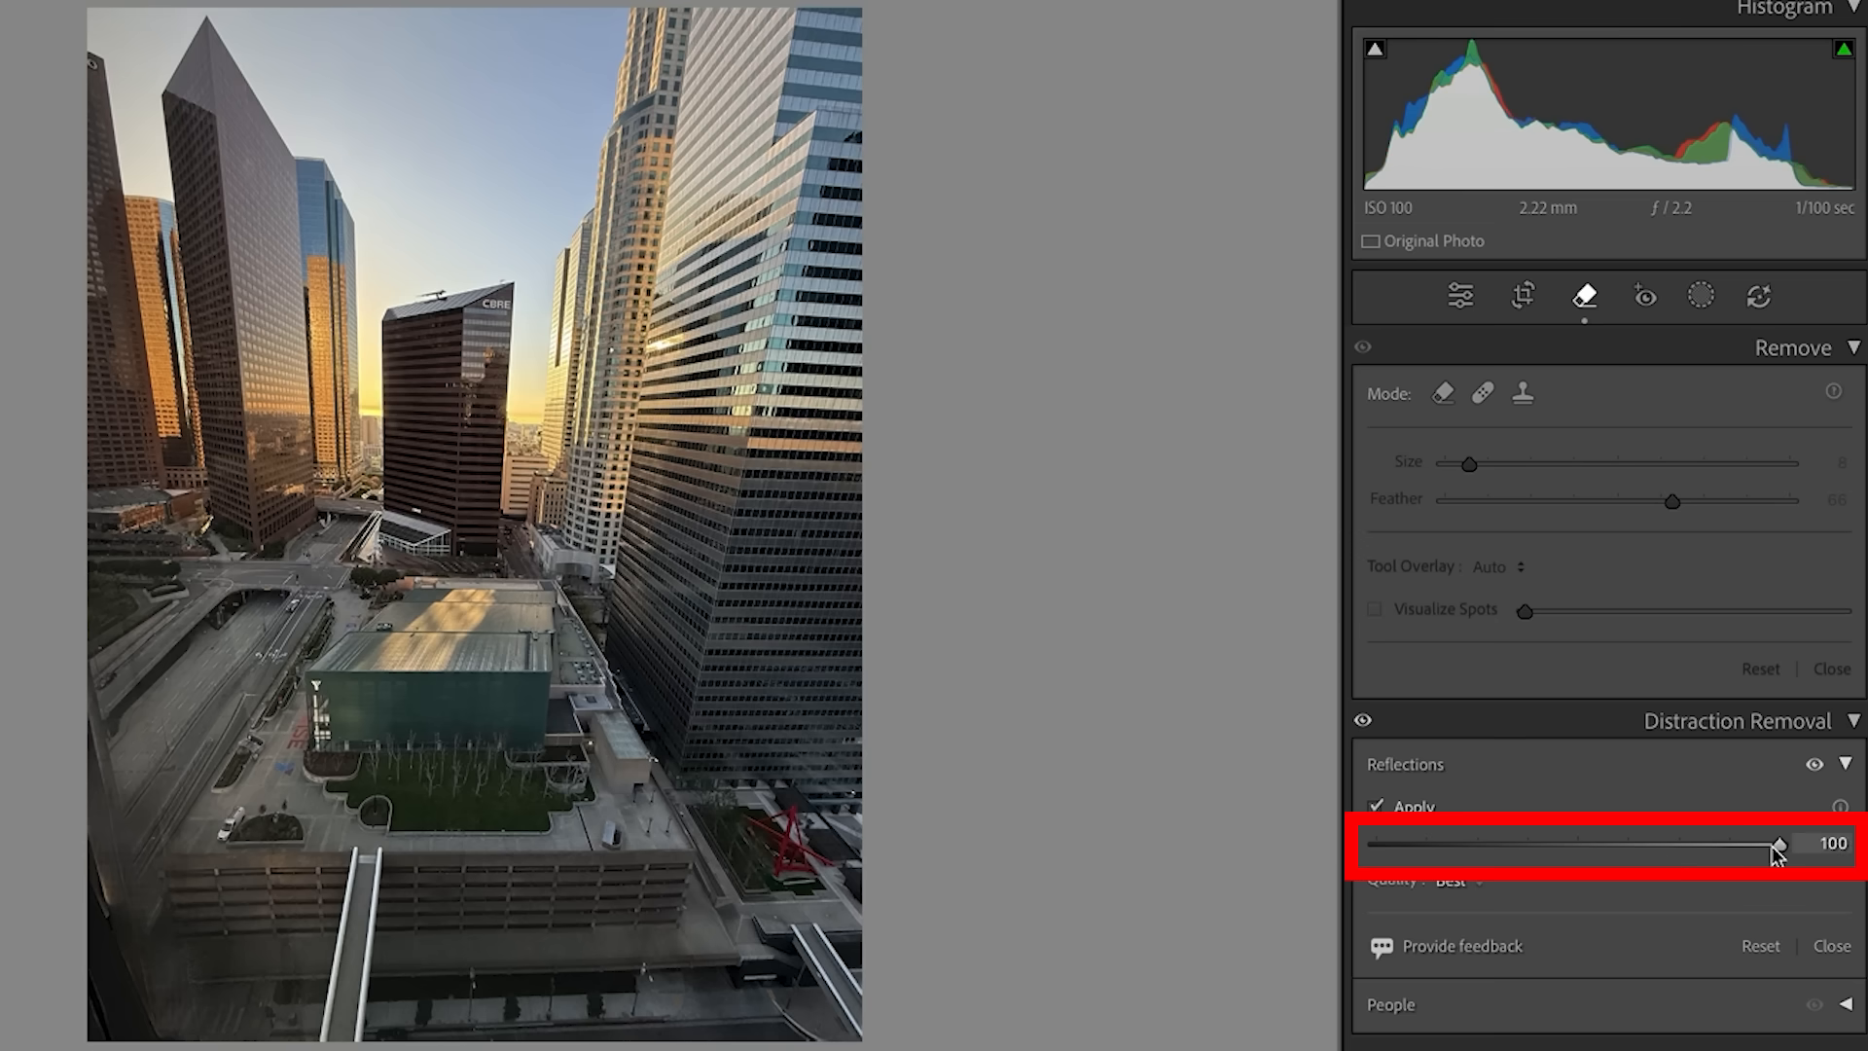
- Lower the reflection removal amount to 78, 0 and finally its minimum to compare the effect
left_click_drag(1778, 842, 1735, 842)
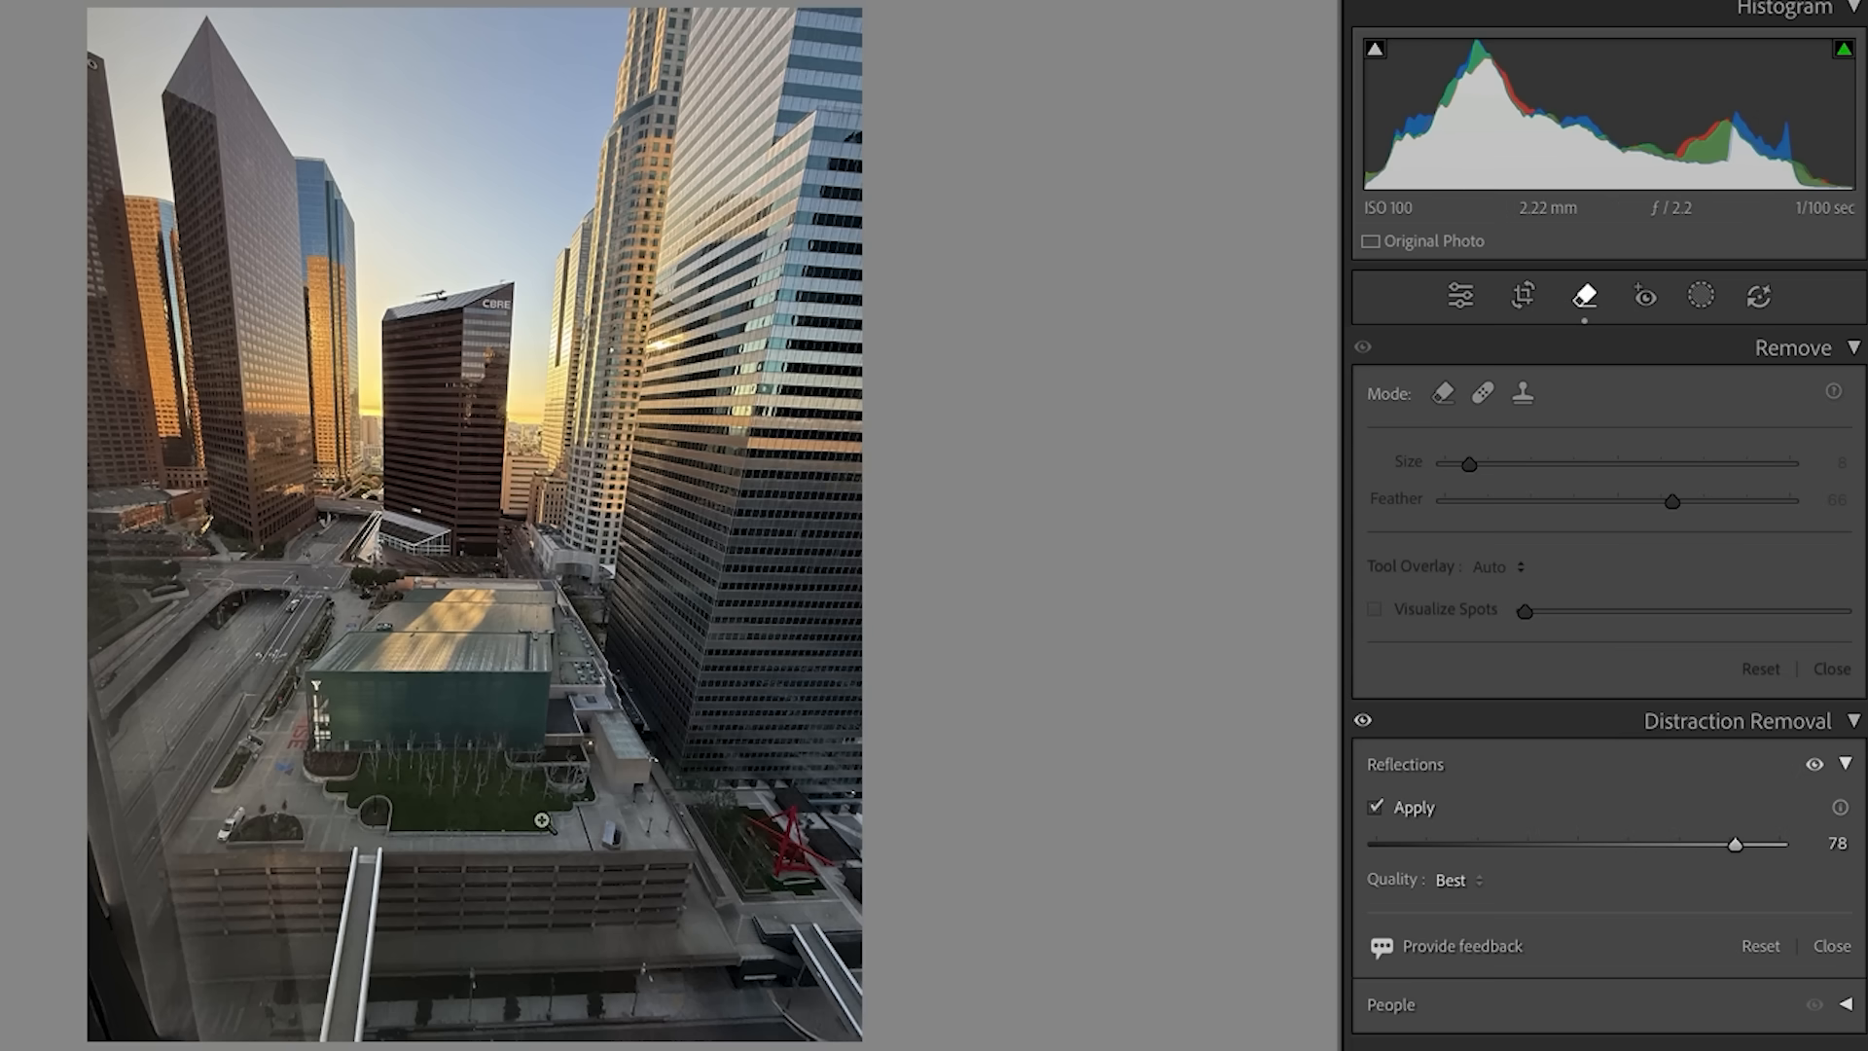
left_click_drag(1736, 846, 1576, 855)
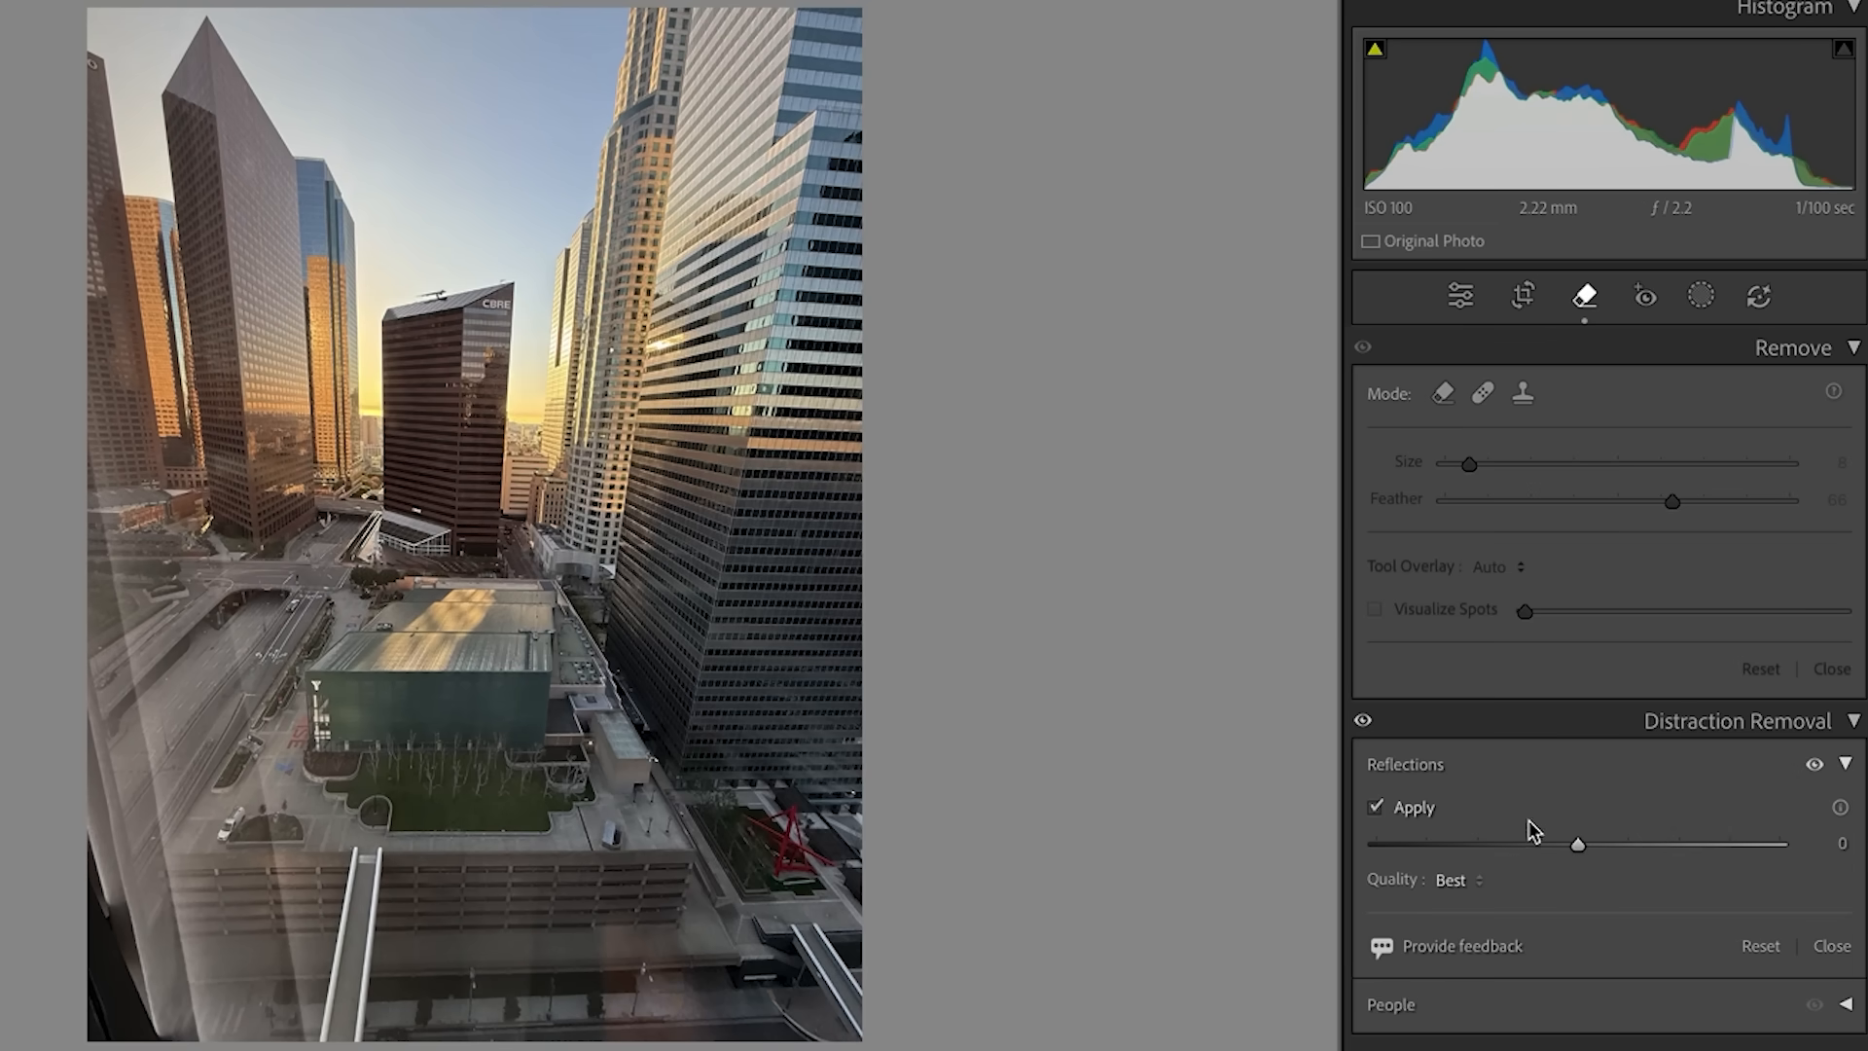
left_click_drag(1576, 844, 1317, 868)
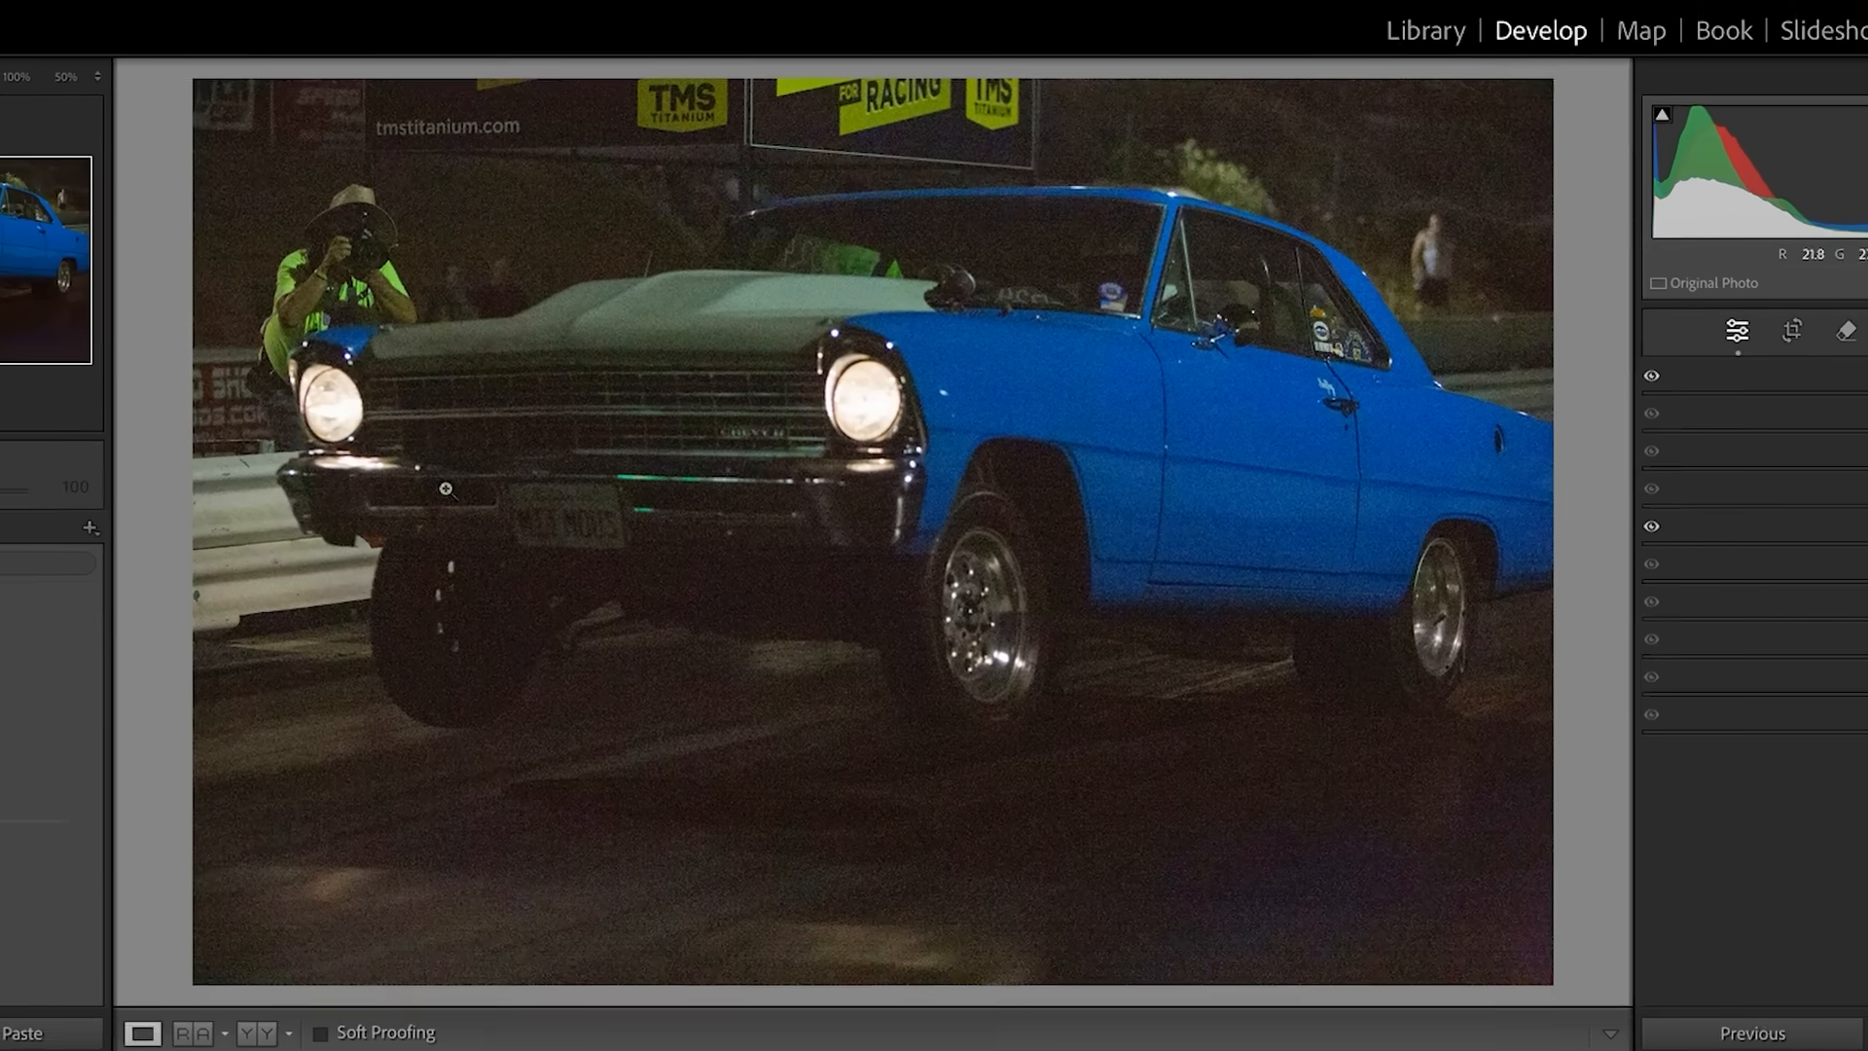
- Inspect the noise around the blue car's grille and apply Denoise to the night photo
left_click(705, 380)
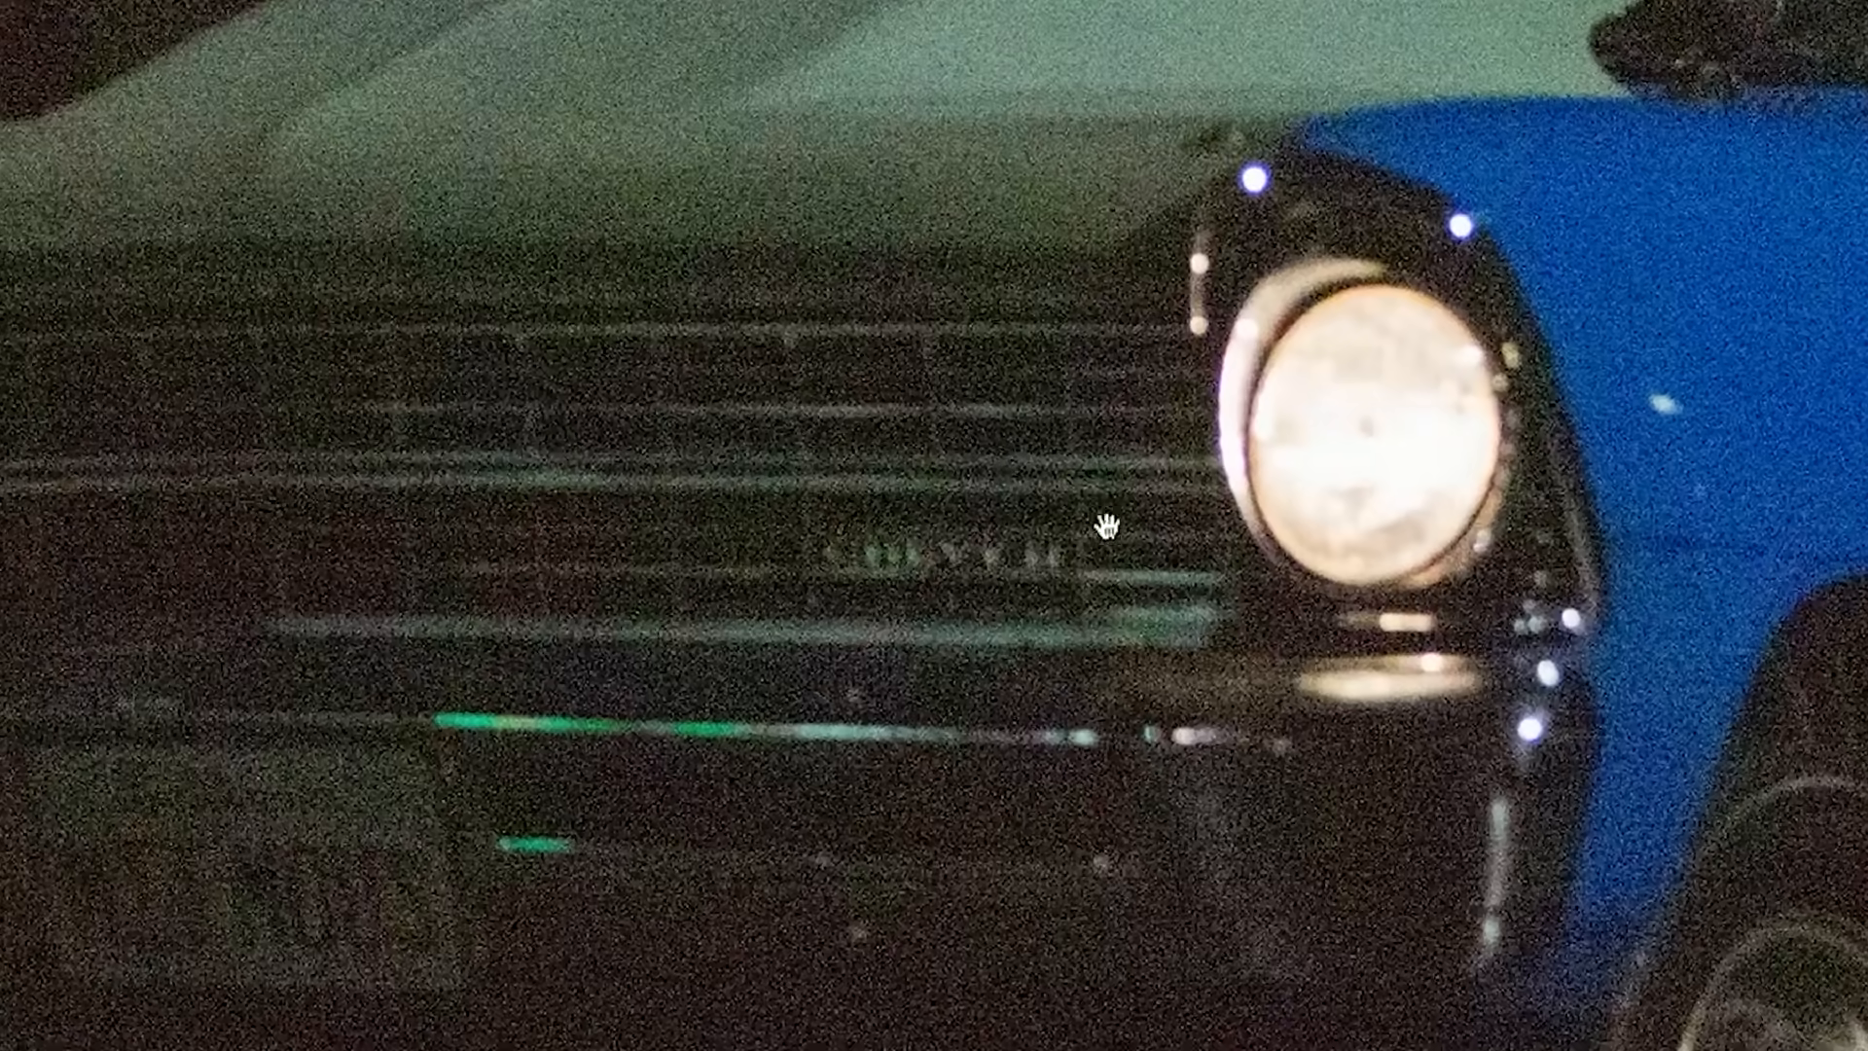
left_click(1006, 487)
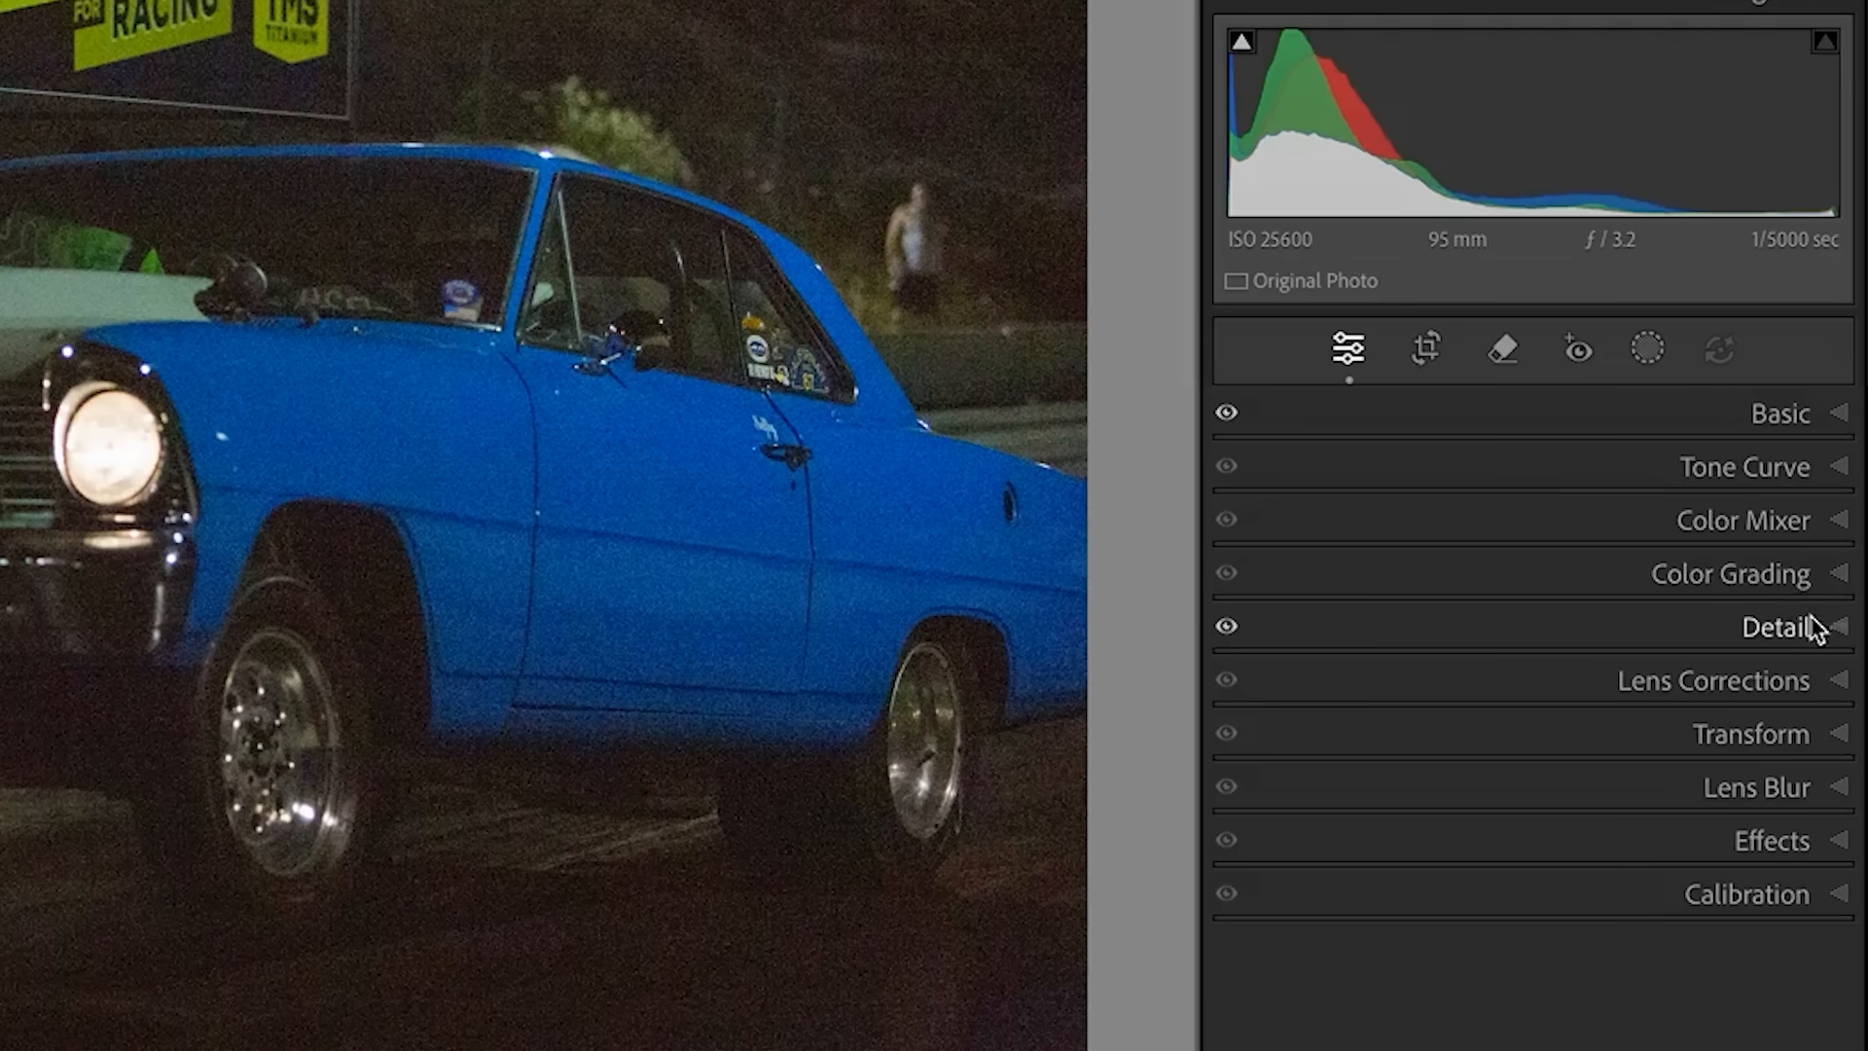
left_click(1838, 627)
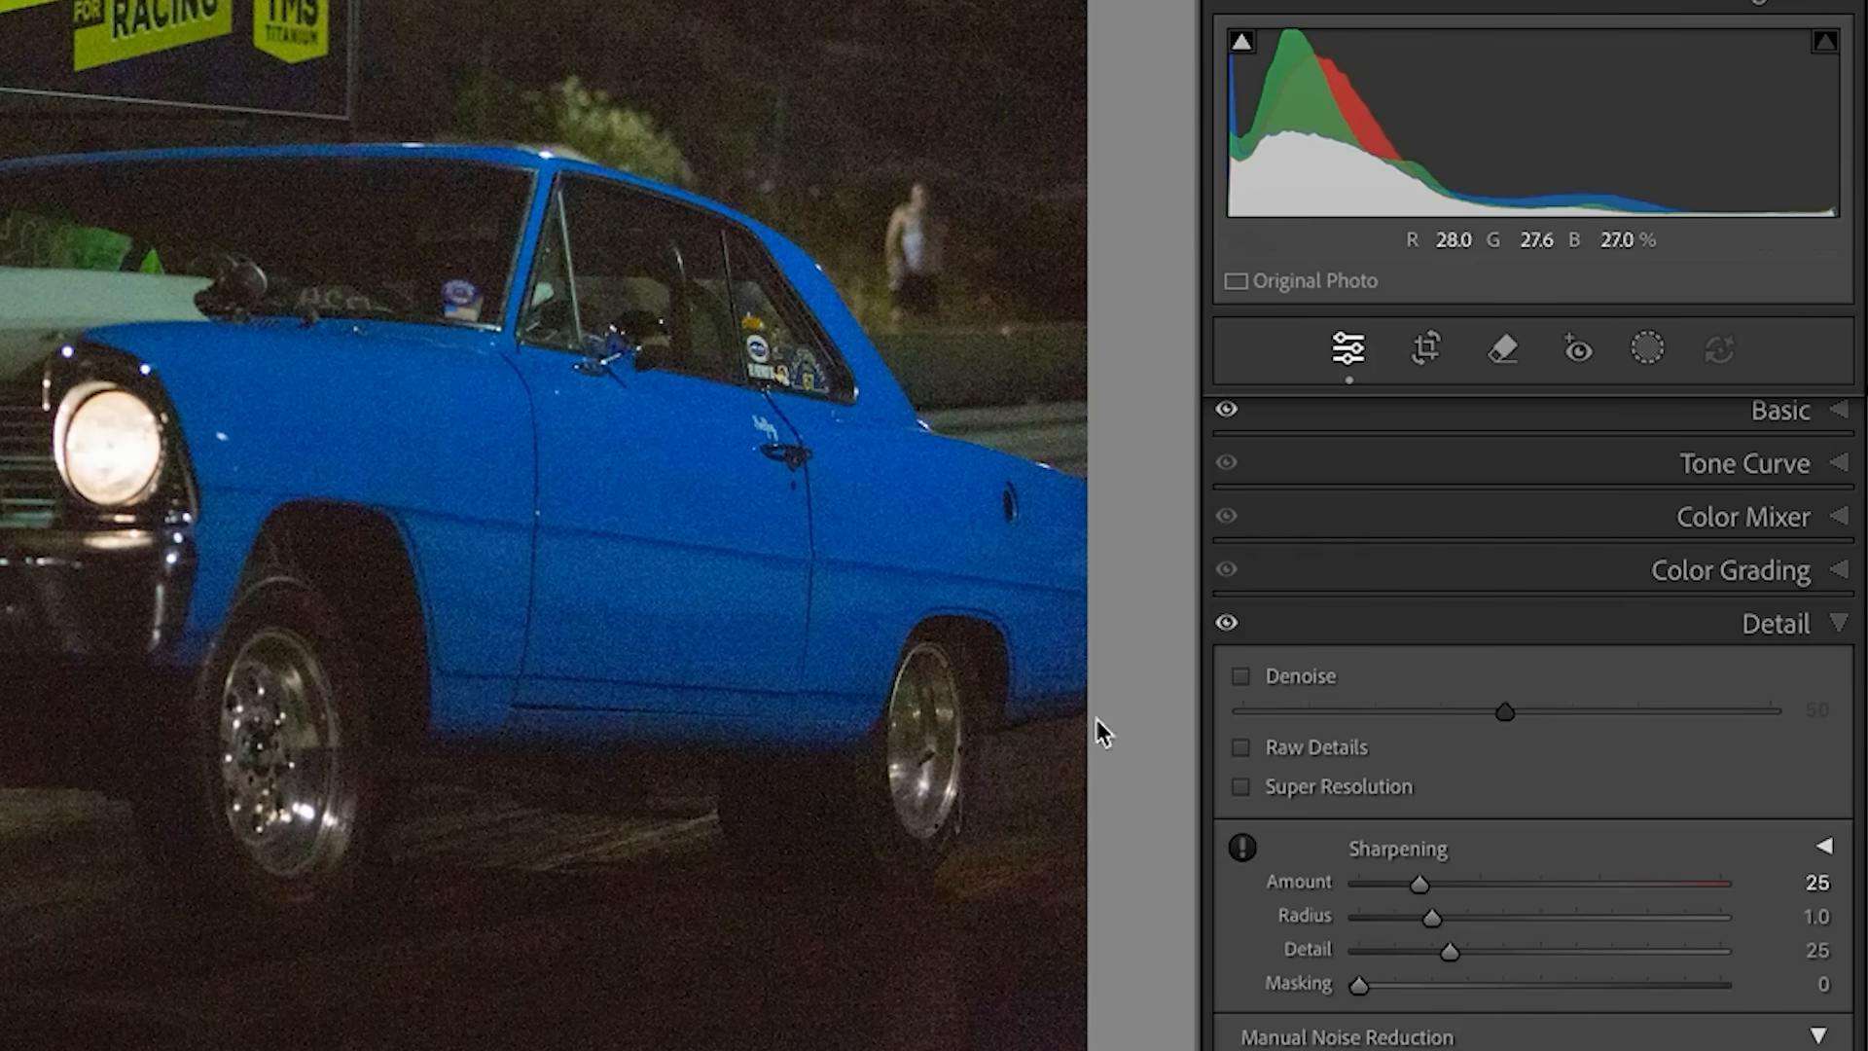
left_click(1241, 676)
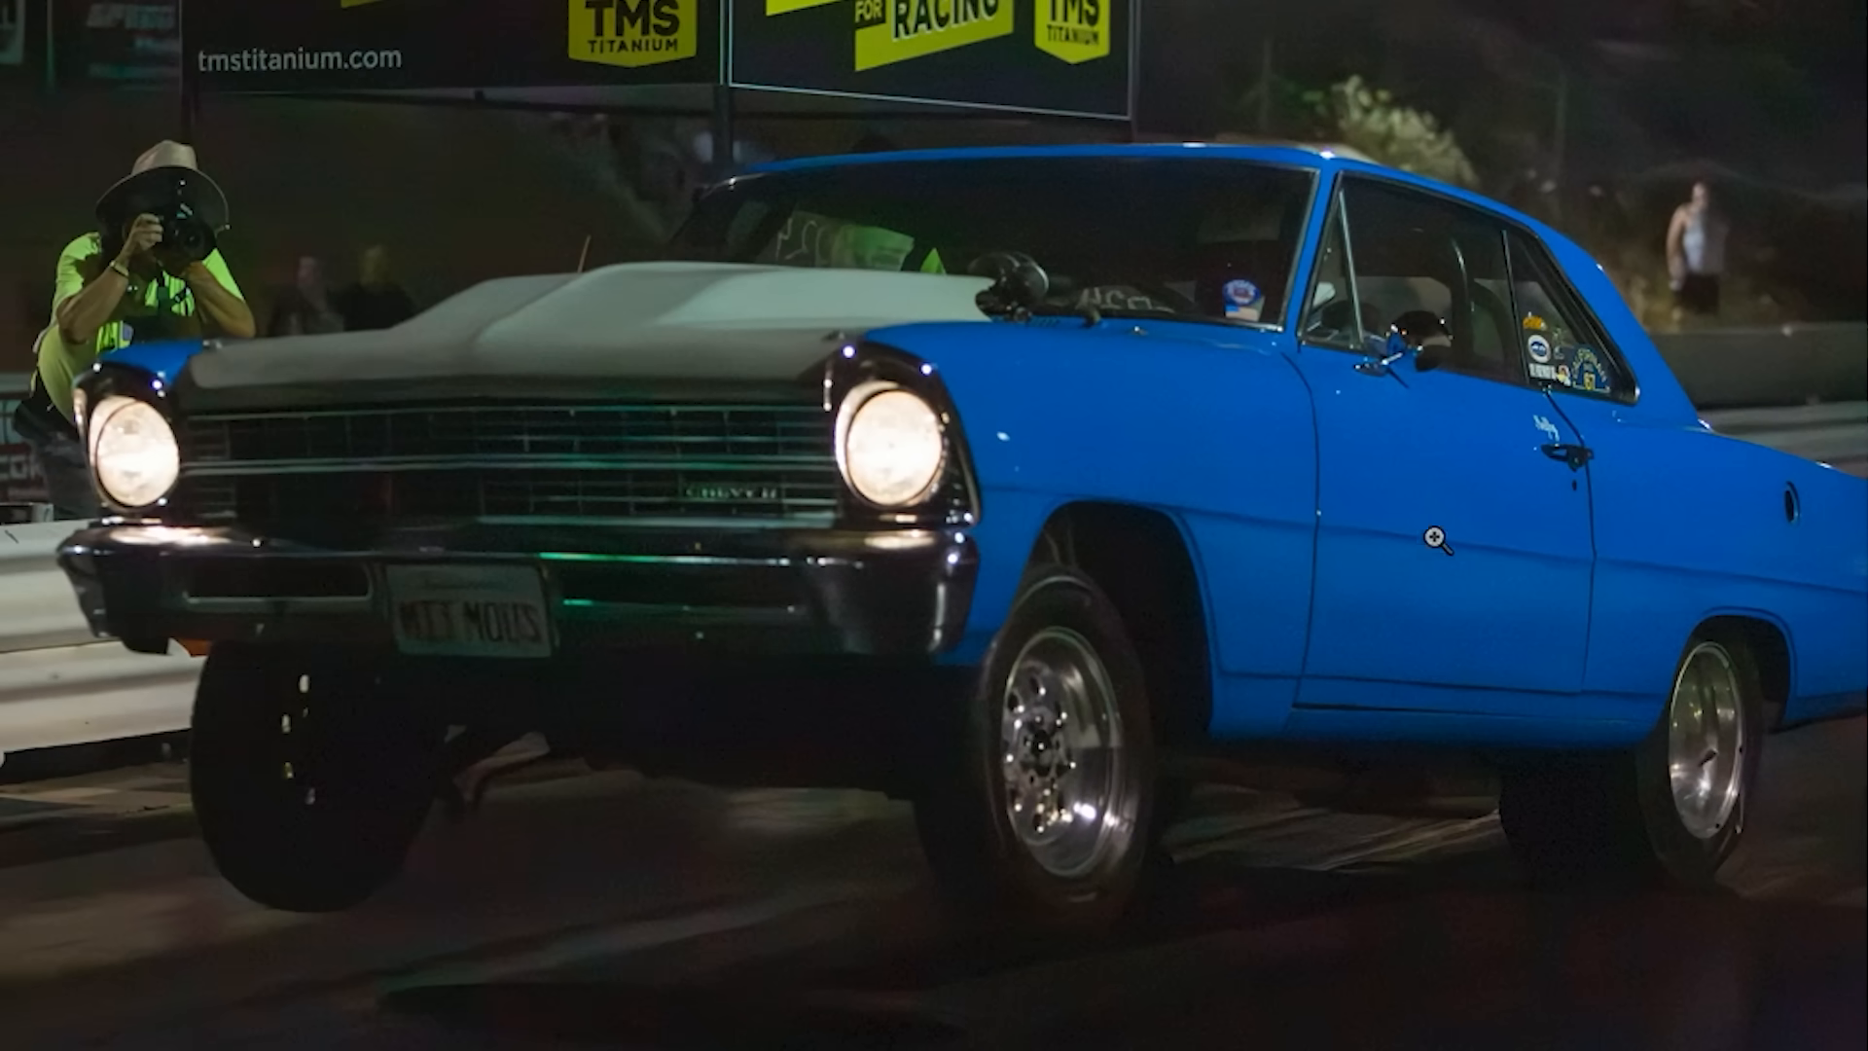
- Try a Denoise amount of 100 and settle on 58, checking the detail around the car's headlight
left_click(1288, 447)
left_click_drag(278, 619, 1287, 495)
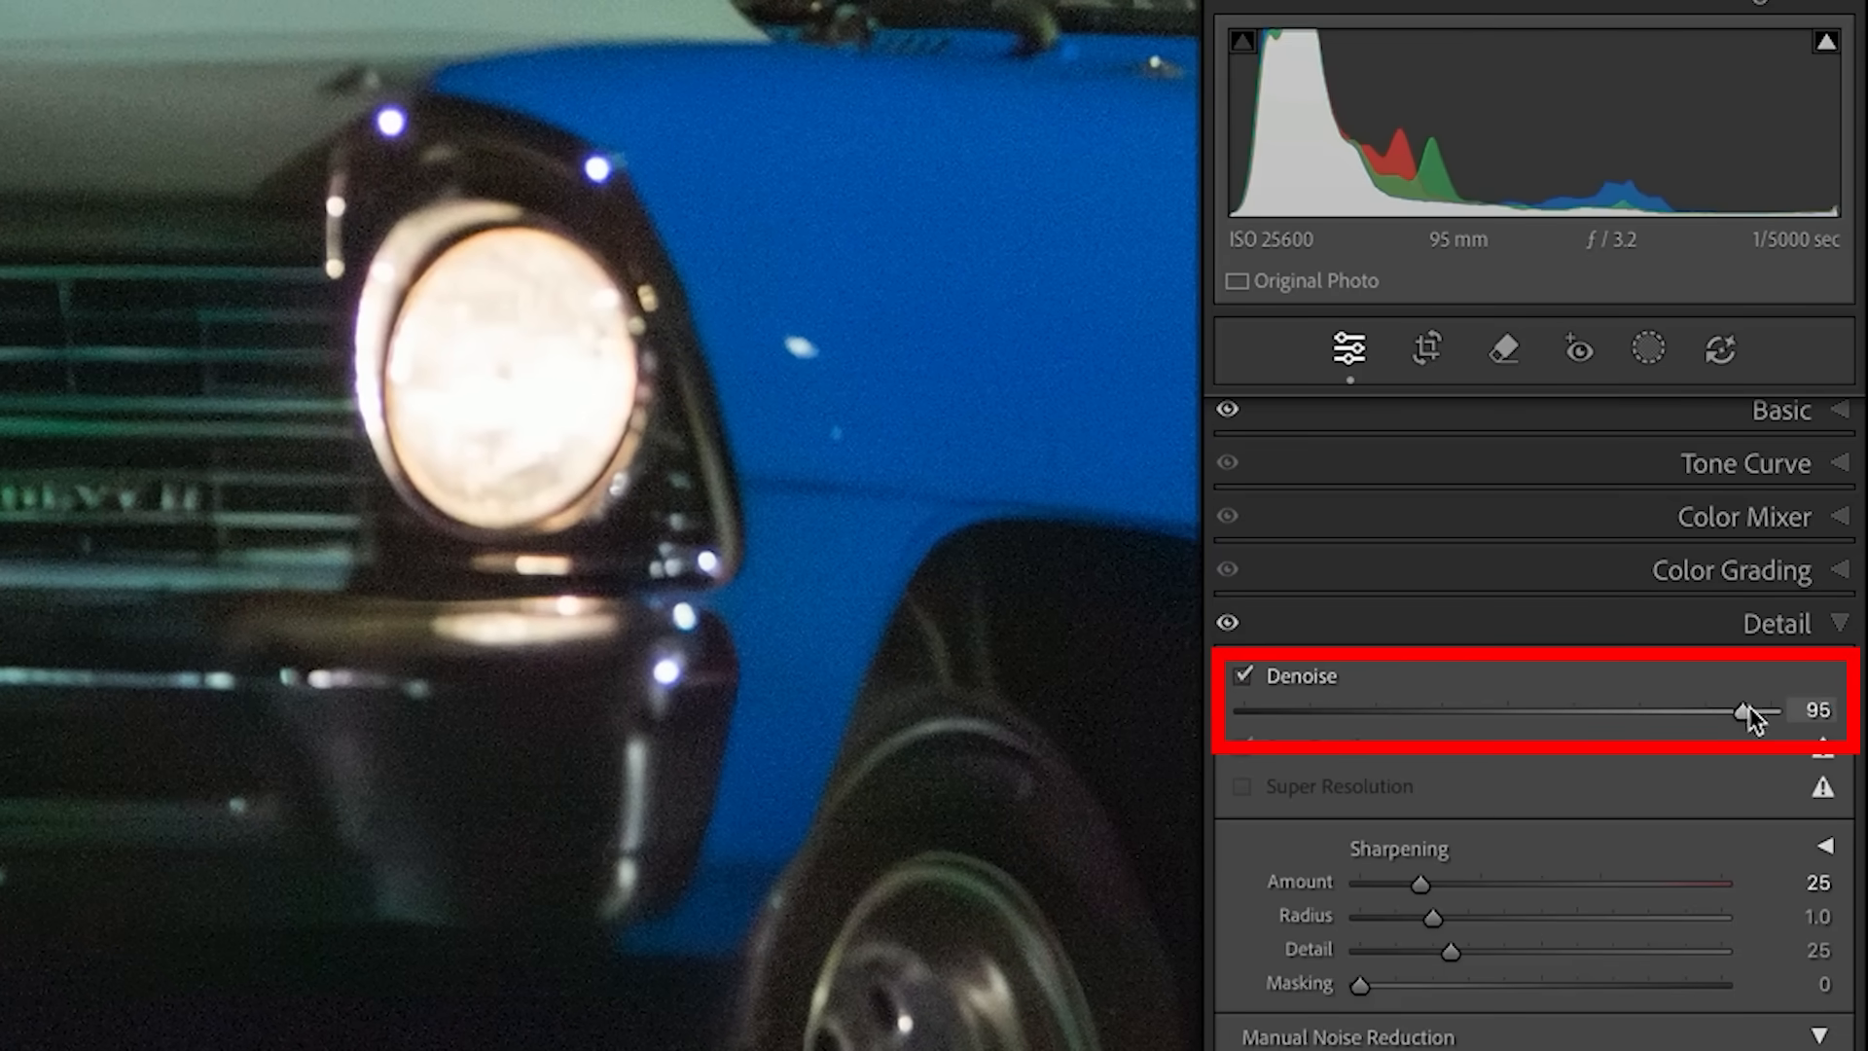
left_click_drag(1743, 713, 1777, 710)
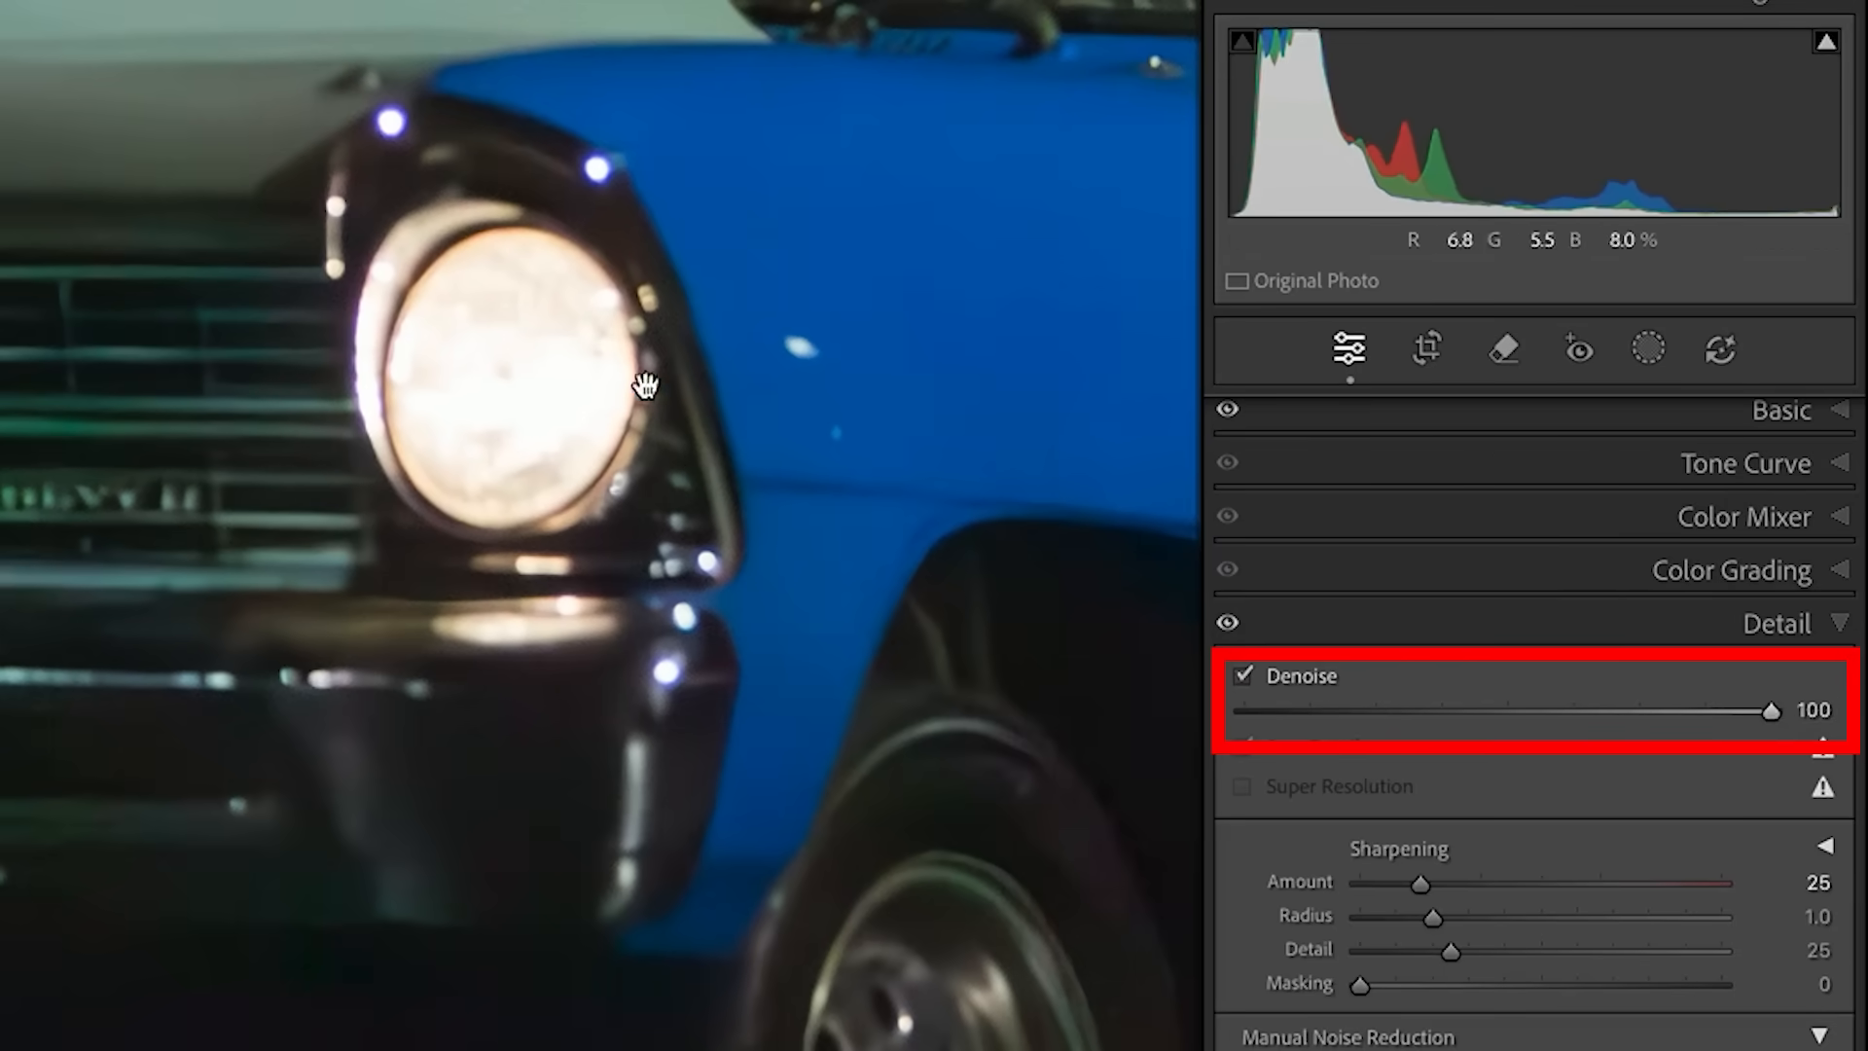
left_click_drag(1772, 711, 1547, 711)
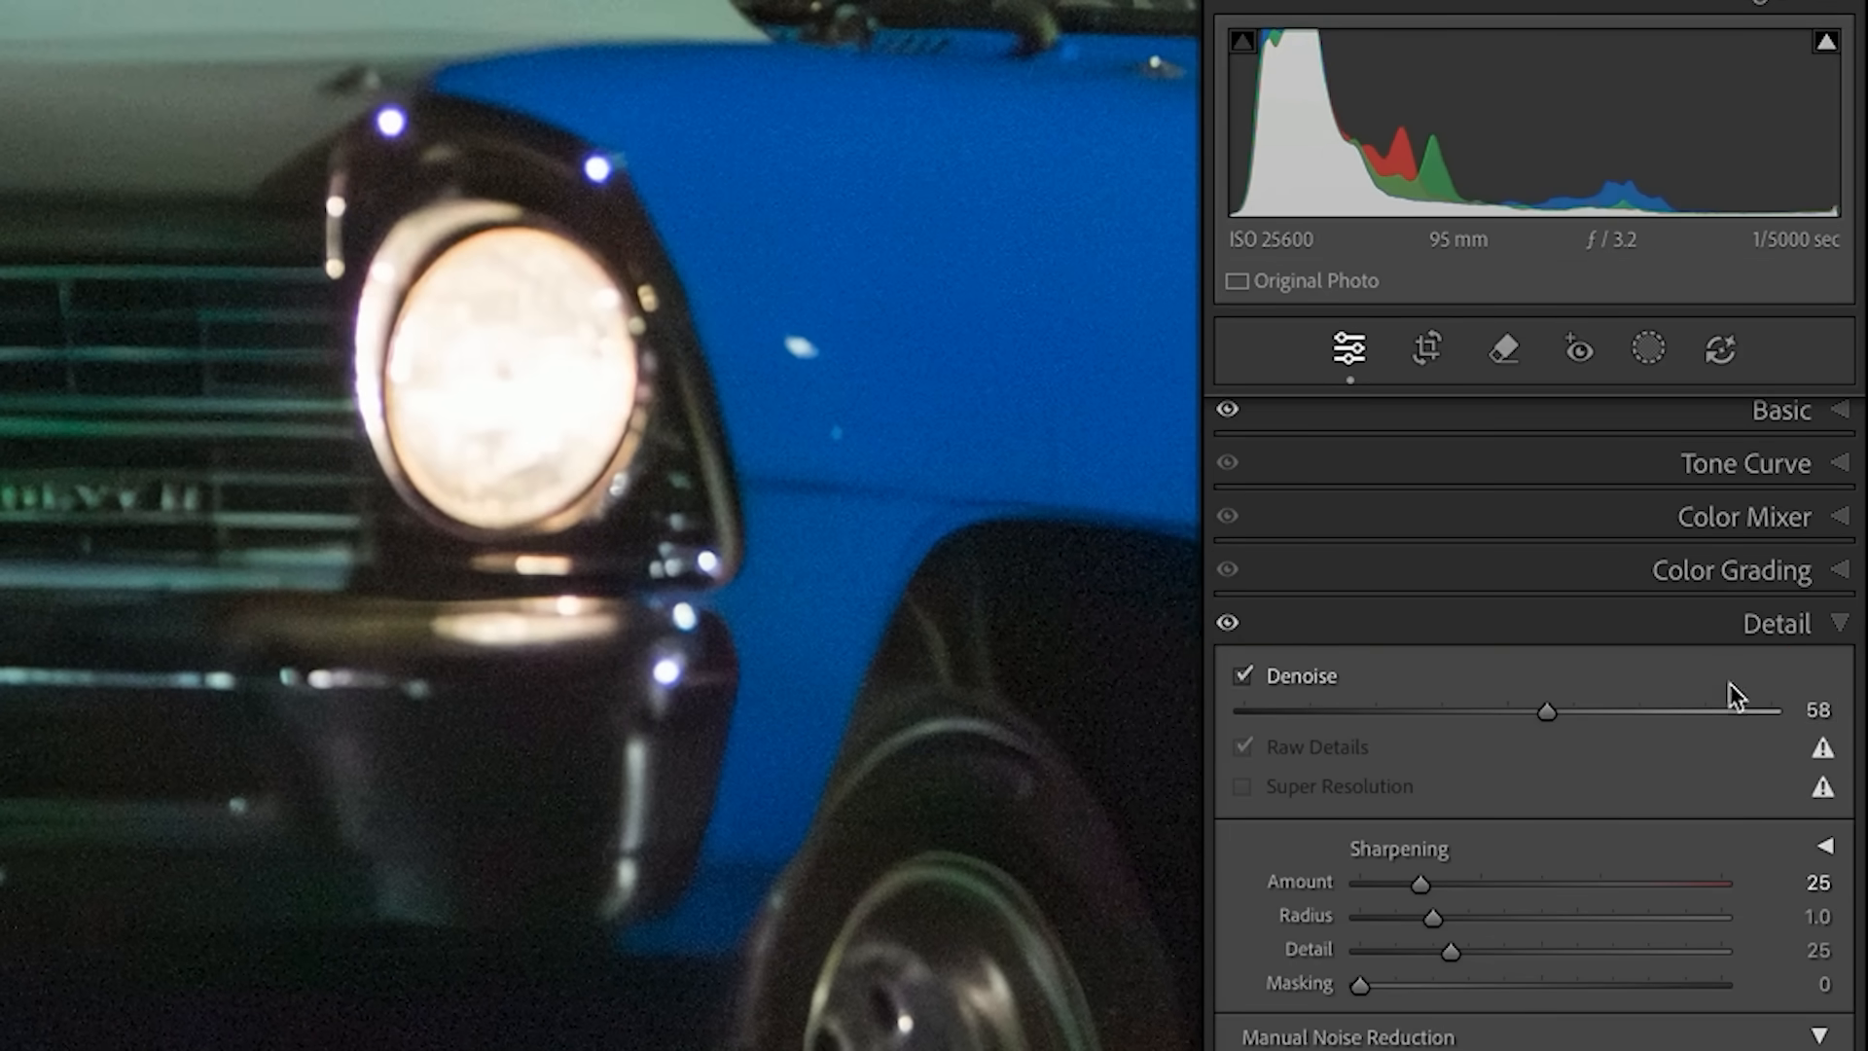
left_click(1060, 612)
left_click(1036, 613)
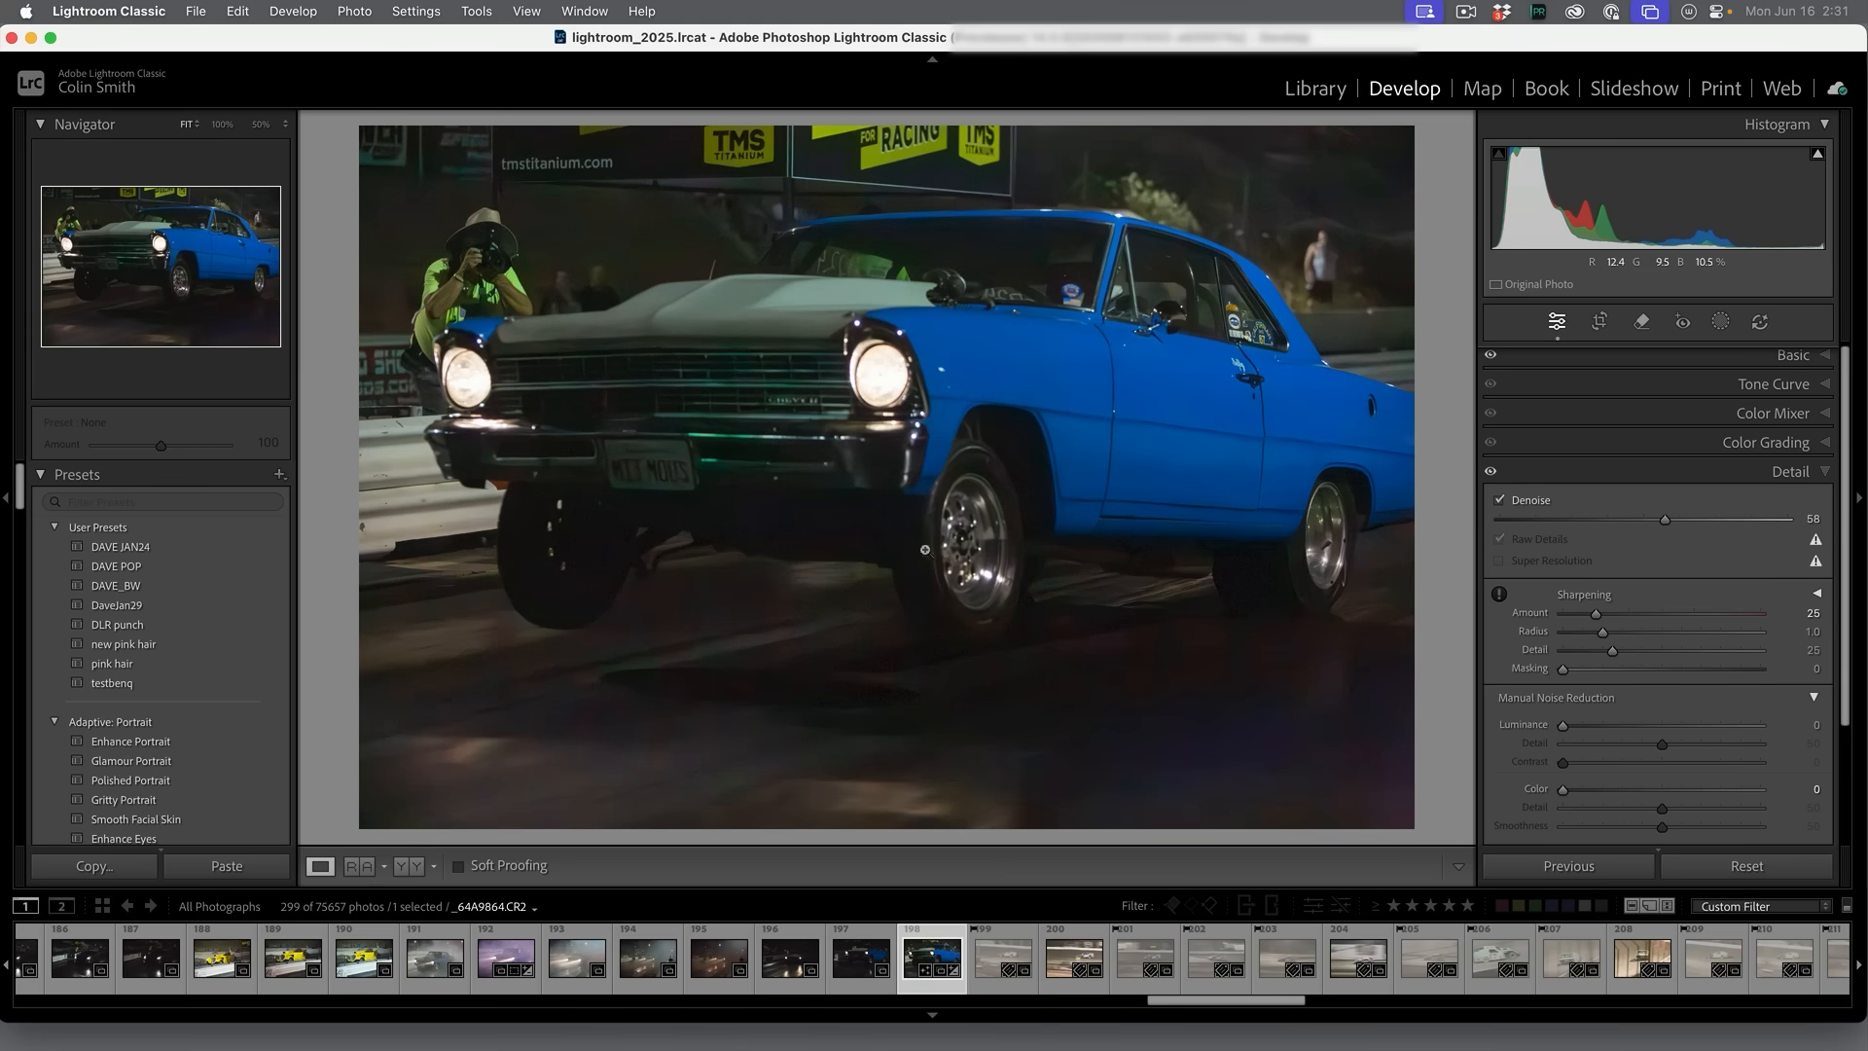
left_click(977, 526)
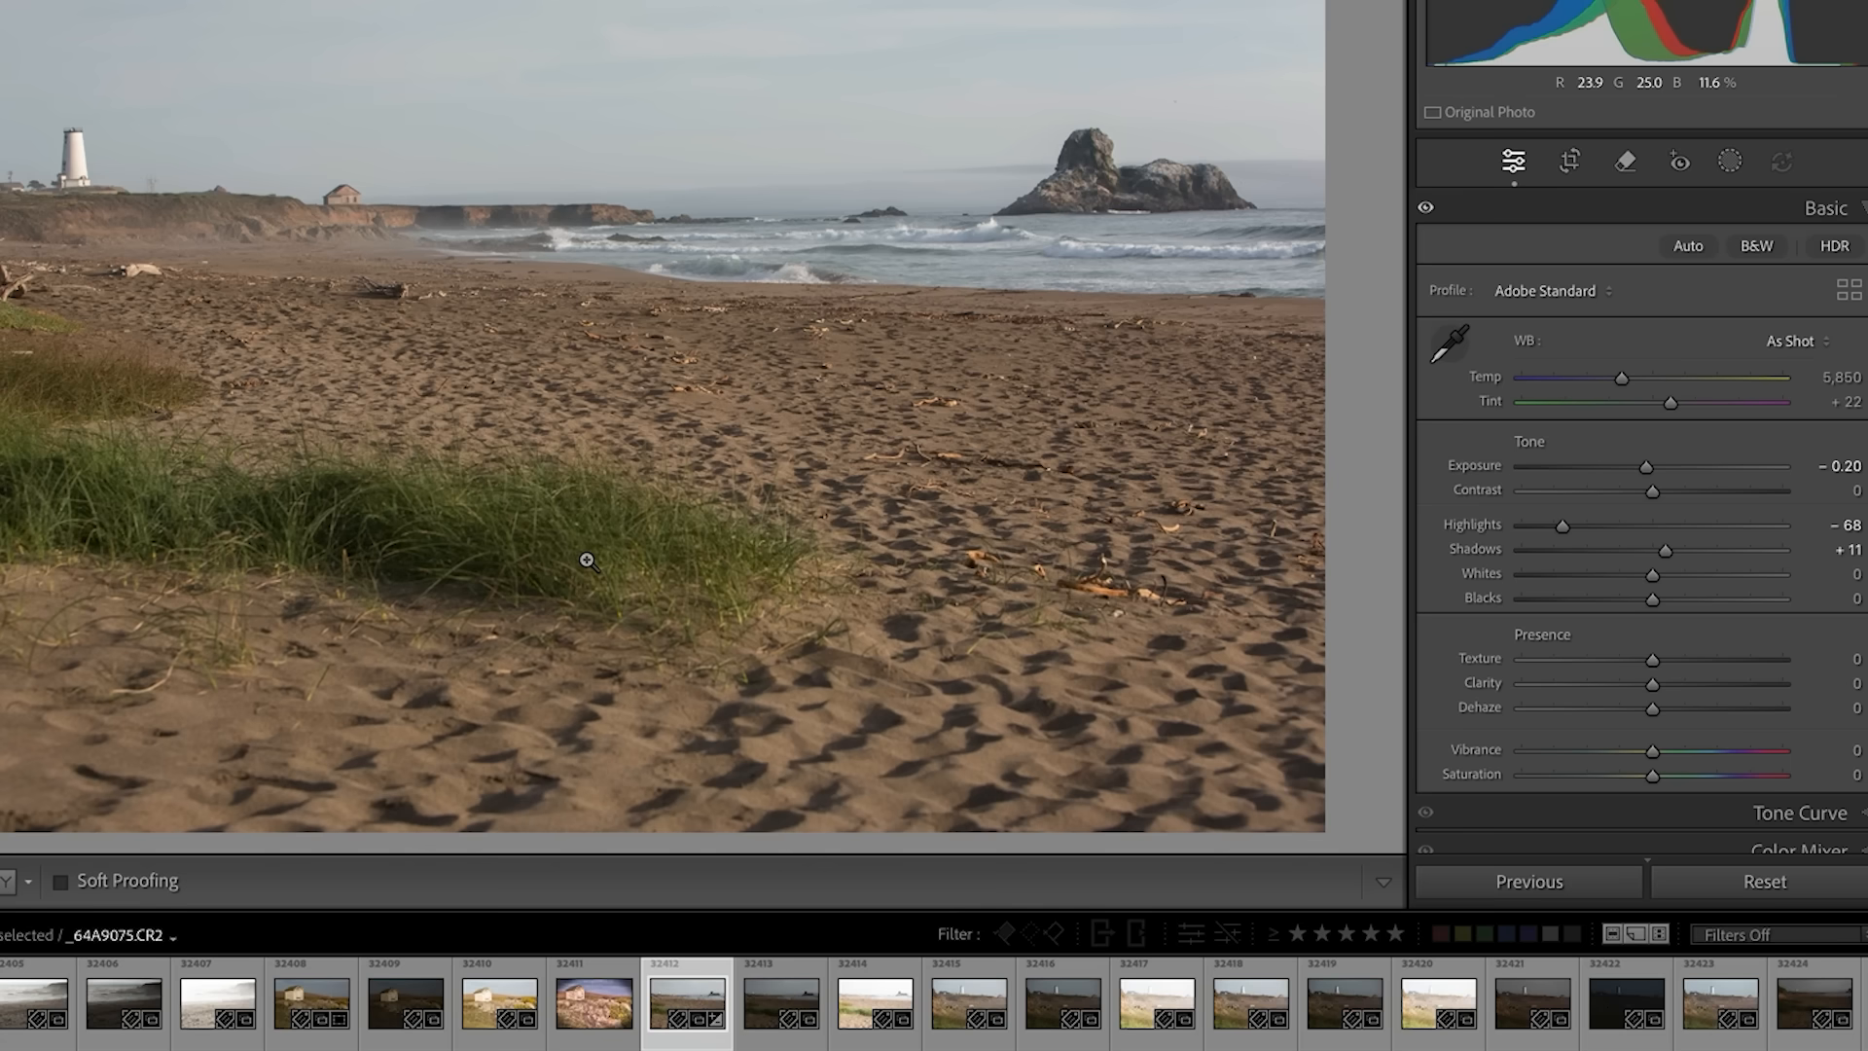
- Apply Super Resolution to the beach photo with the lighthouse
scroll(1697, 460, "down", 2)
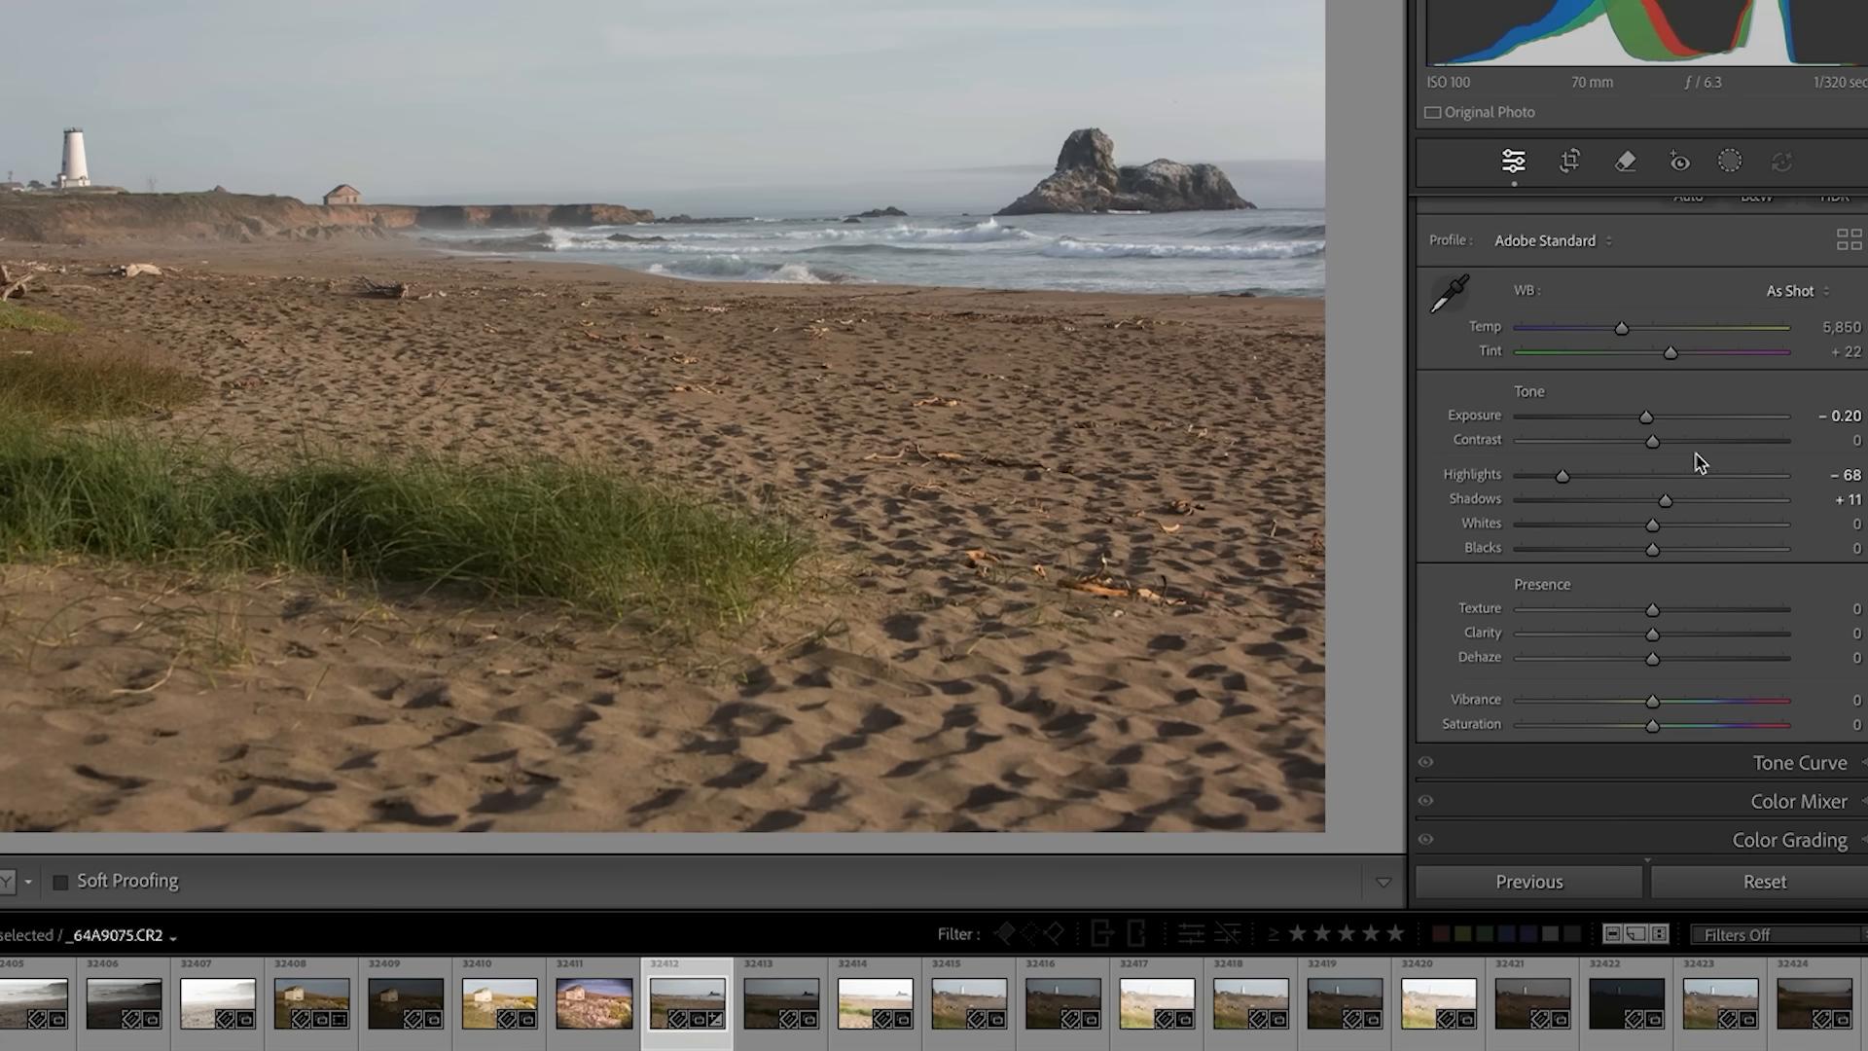
scroll(1698, 460, "down", 3)
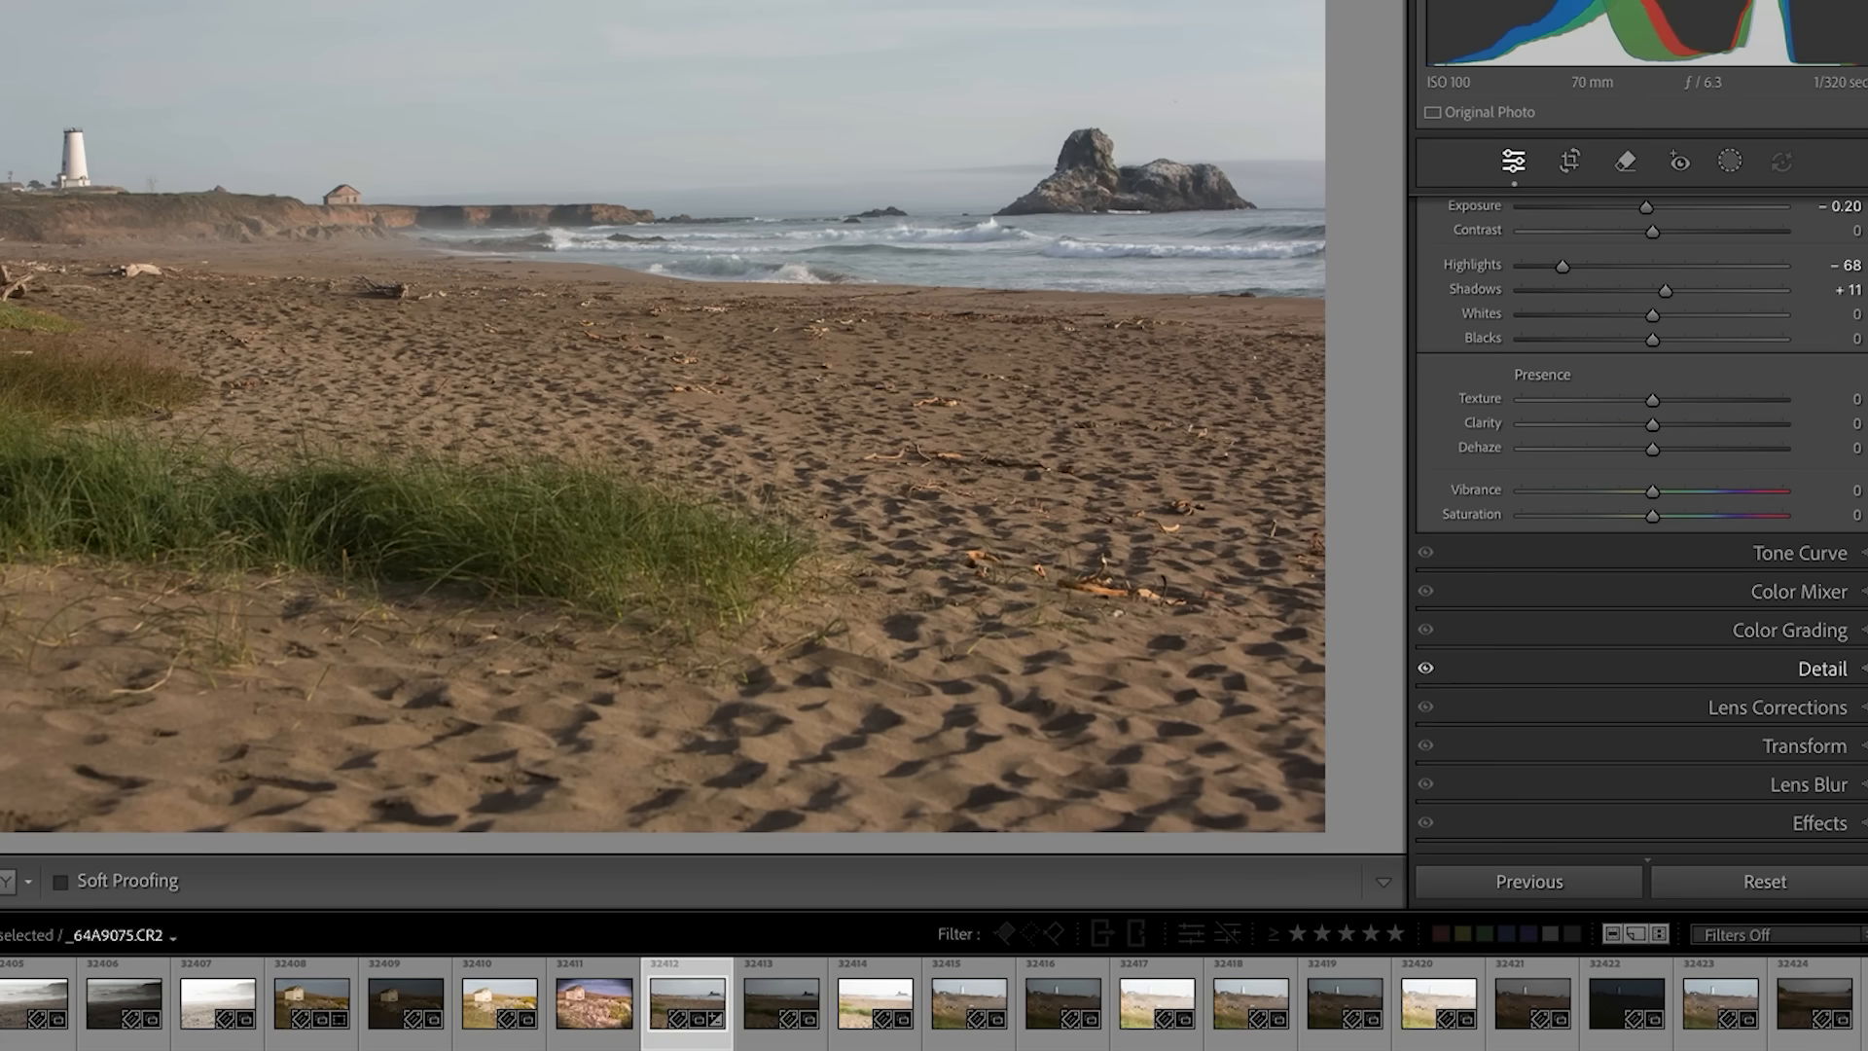
left_click(1822, 668)
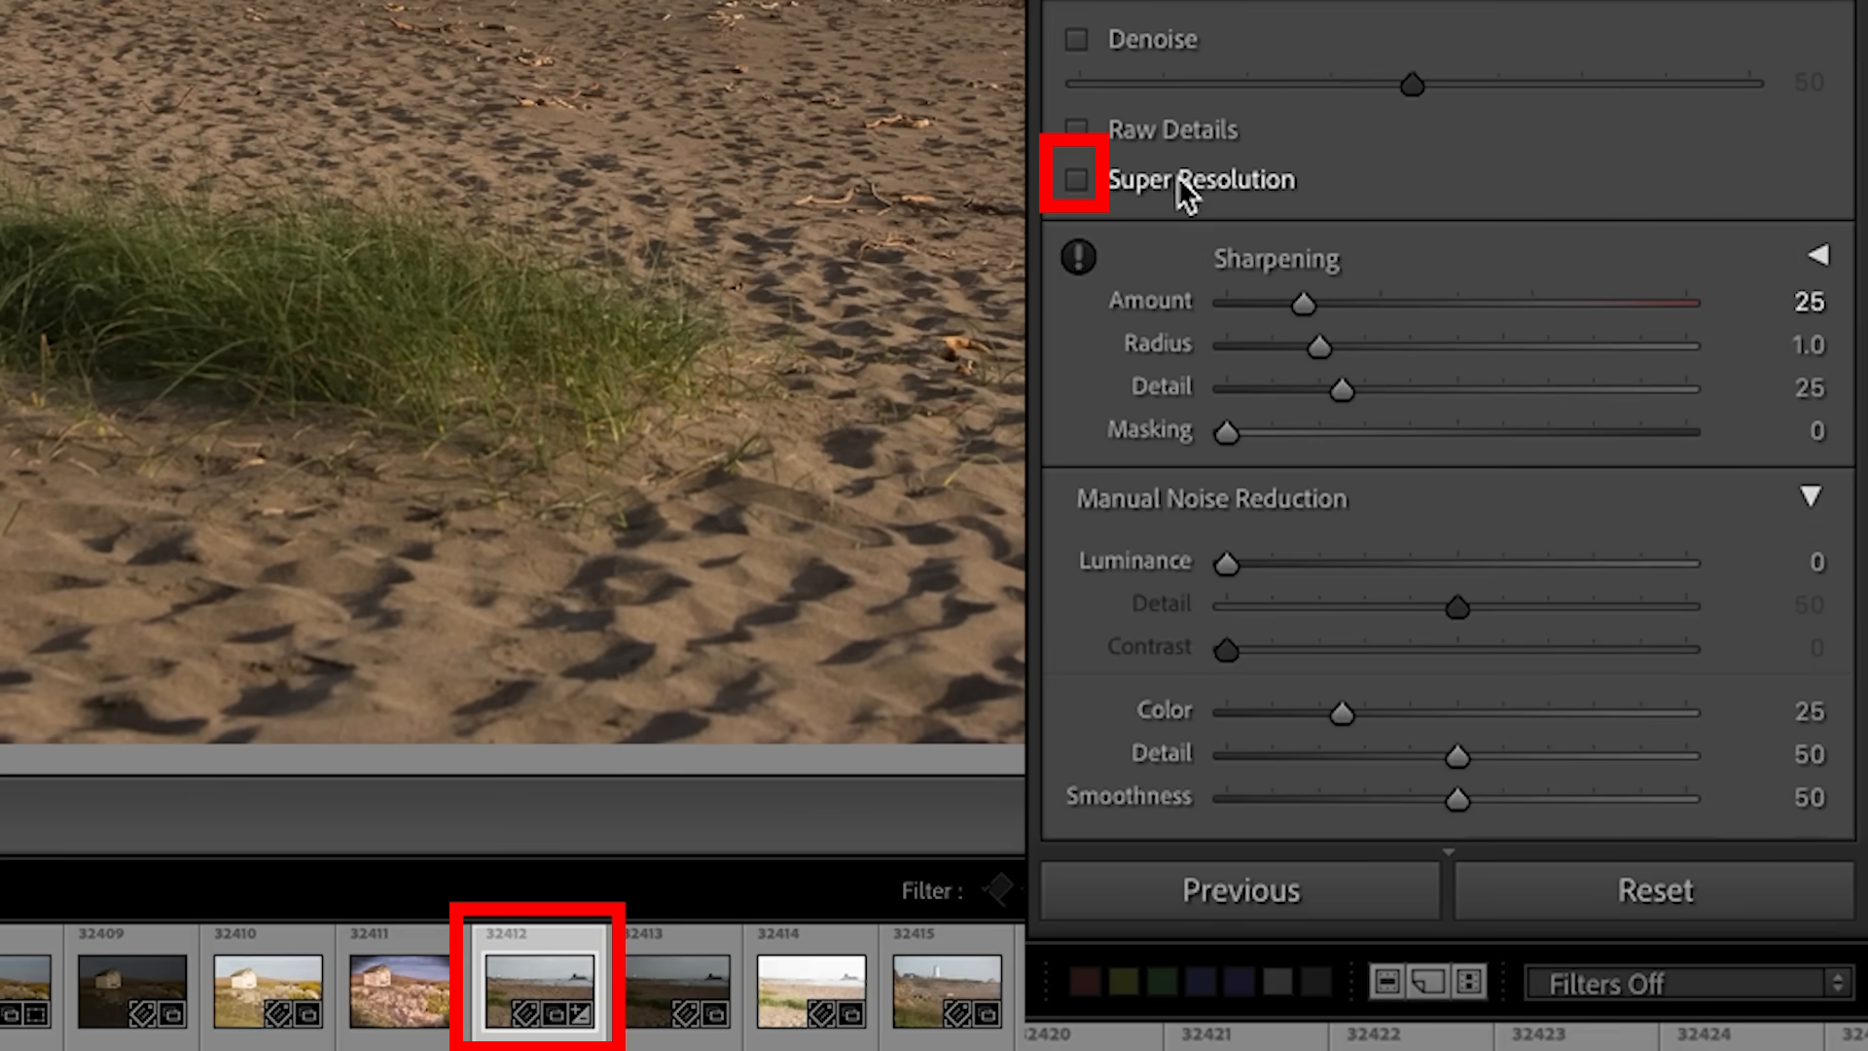
left_click(1177, 178)
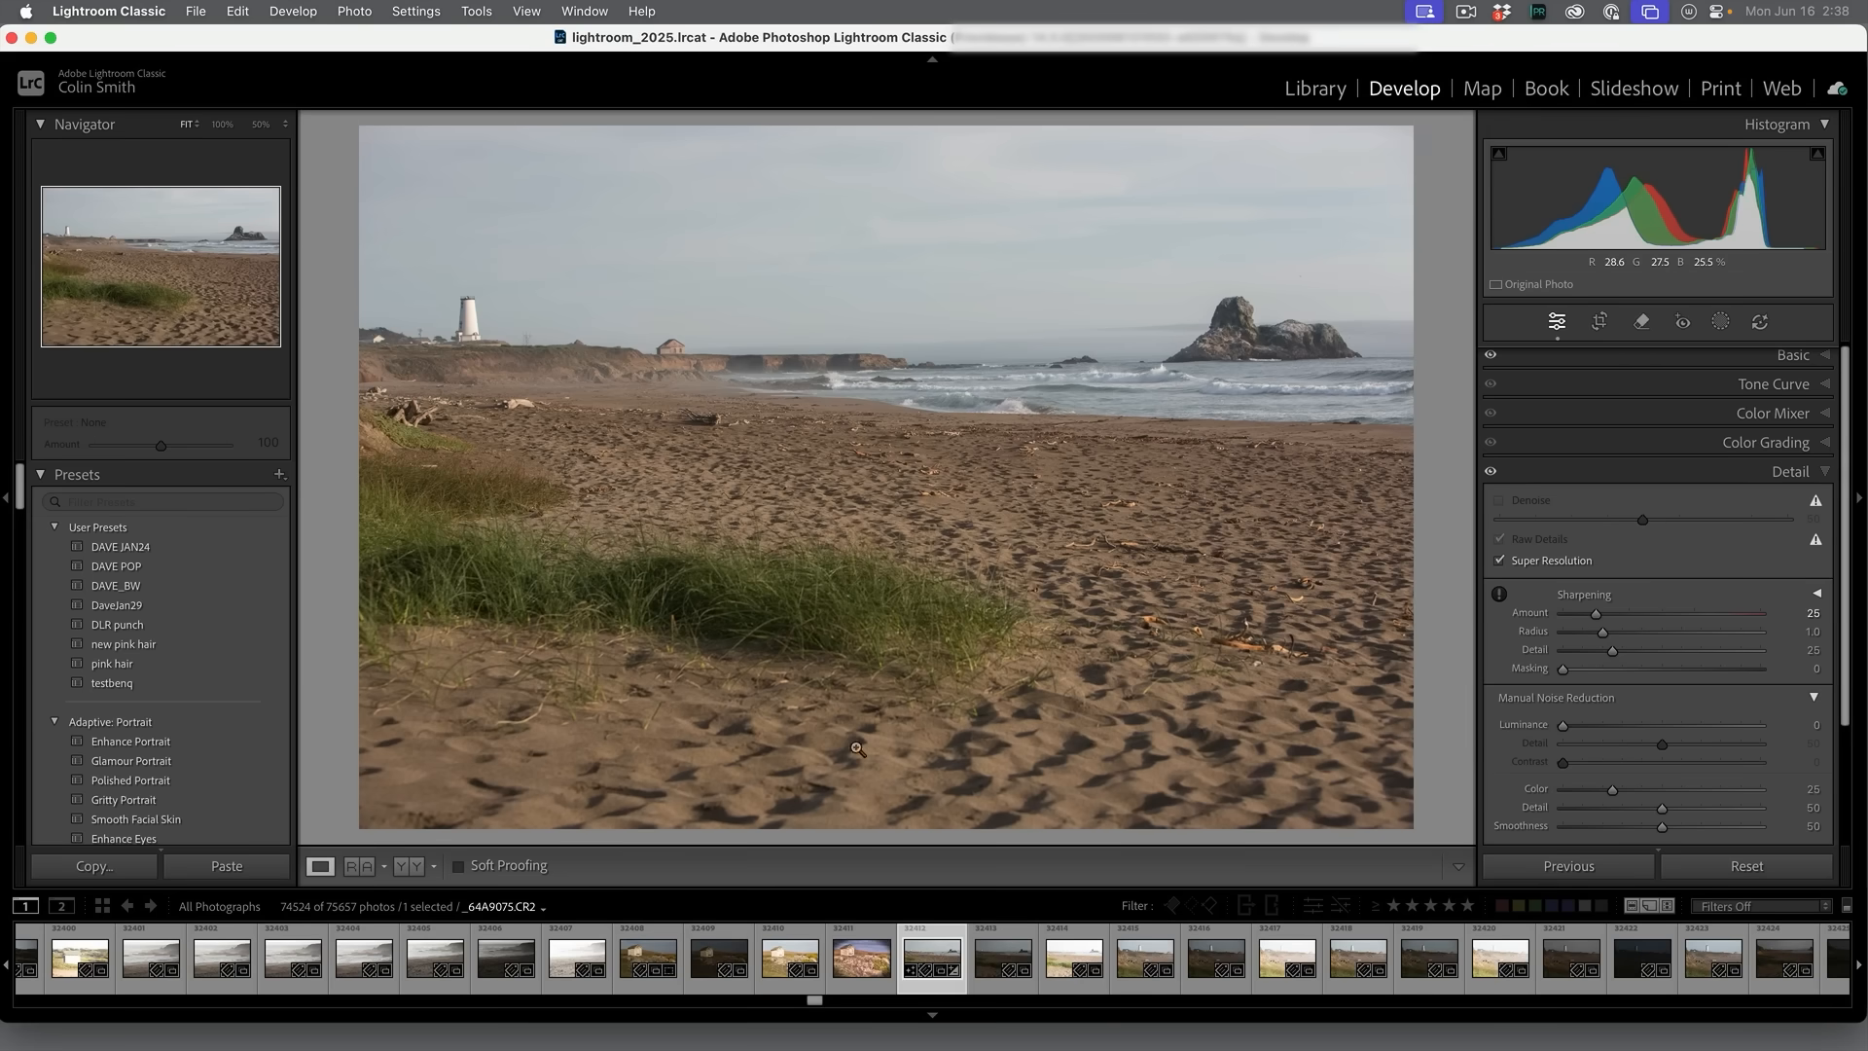
- Turn Super Resolution off and back on to compare the lighthouse and cliff detail at 100% magnification
left_click(1499, 560)
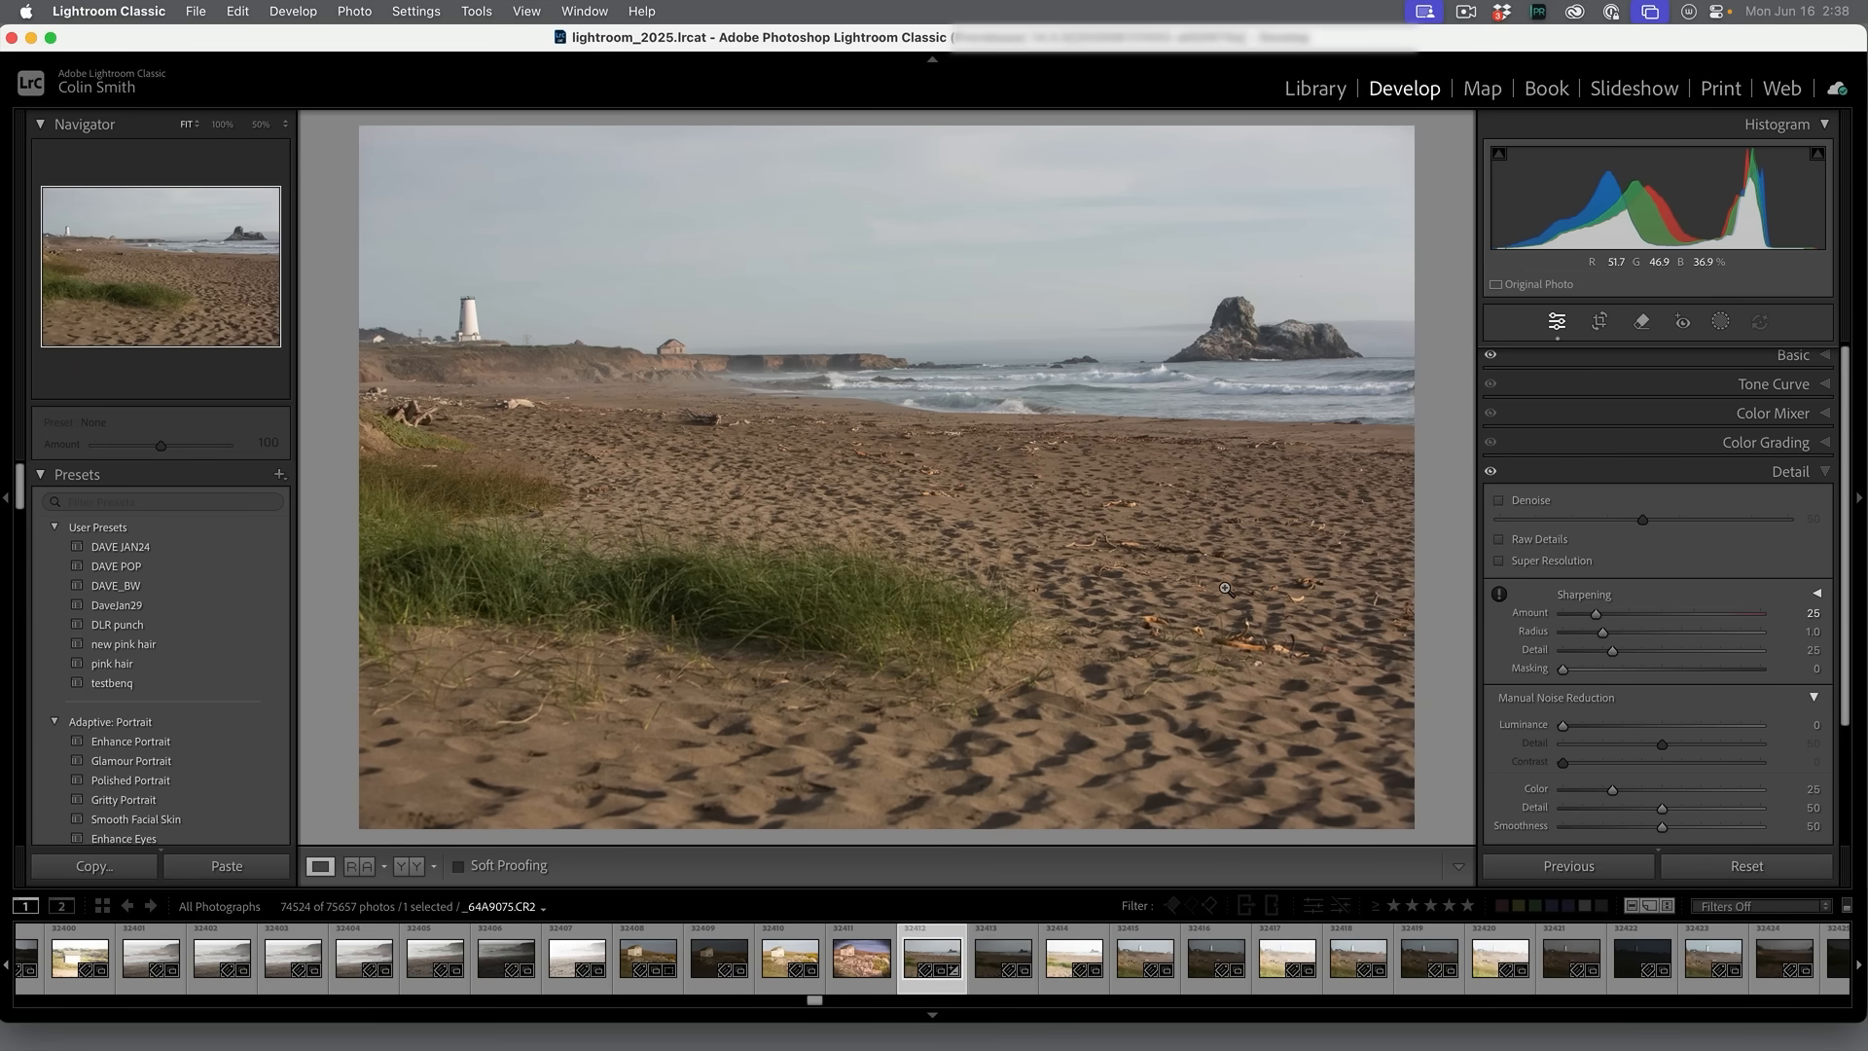
left_click(222, 124)
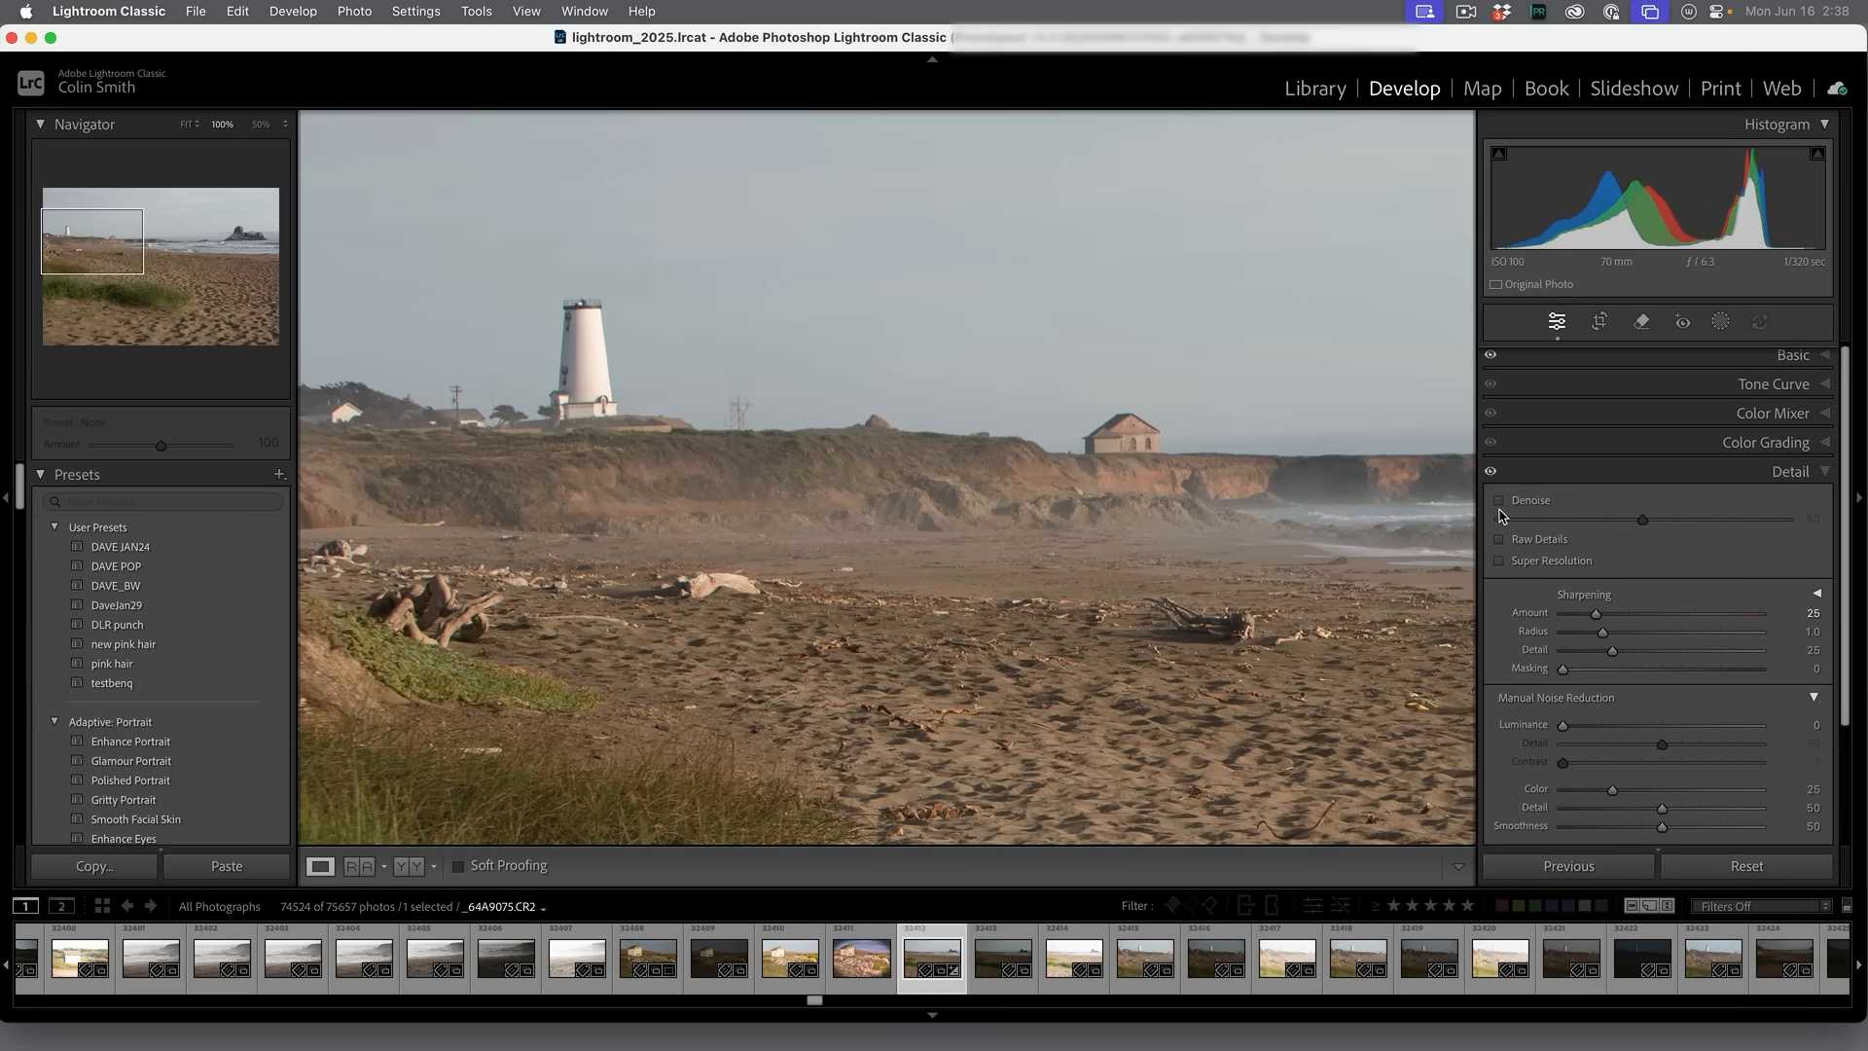
left_click(1499, 561)
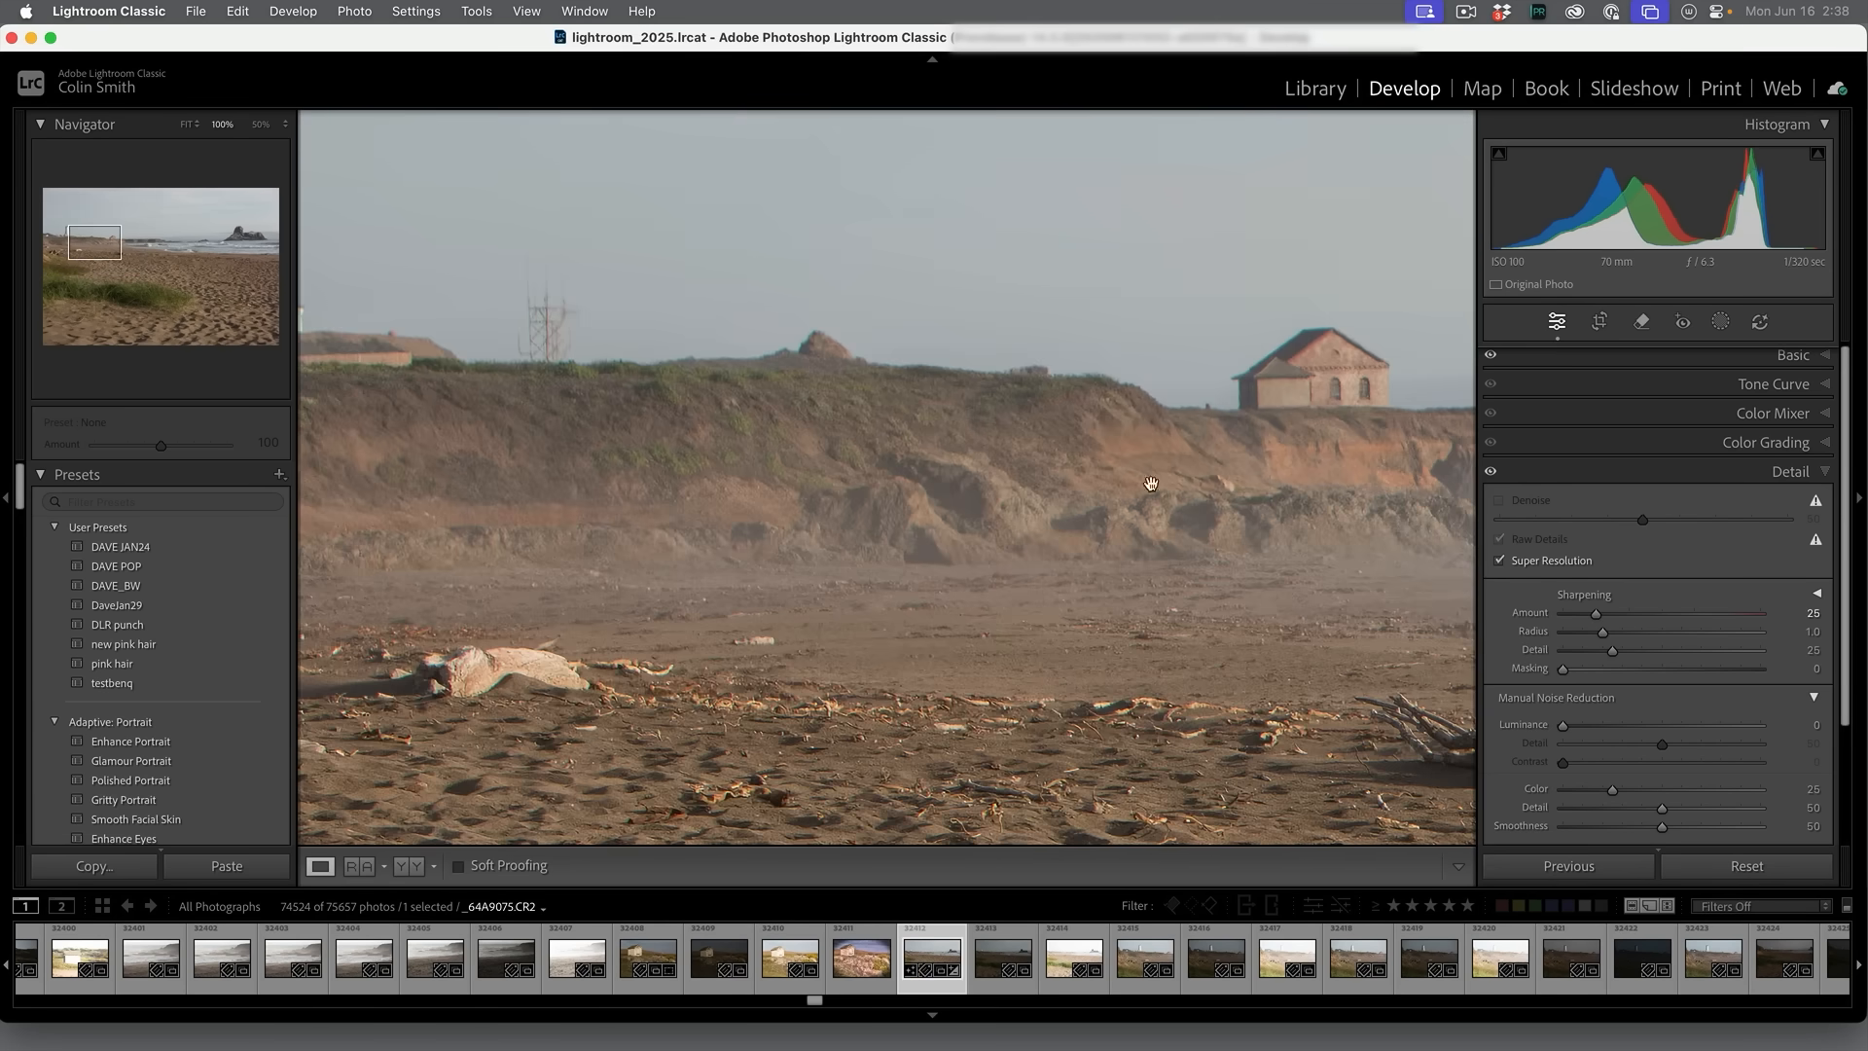
mouse_move(101, 234)
left_mouse_down()
mouse_move(144, 241)
mouse_move(73, 234)
left_mouse_up()
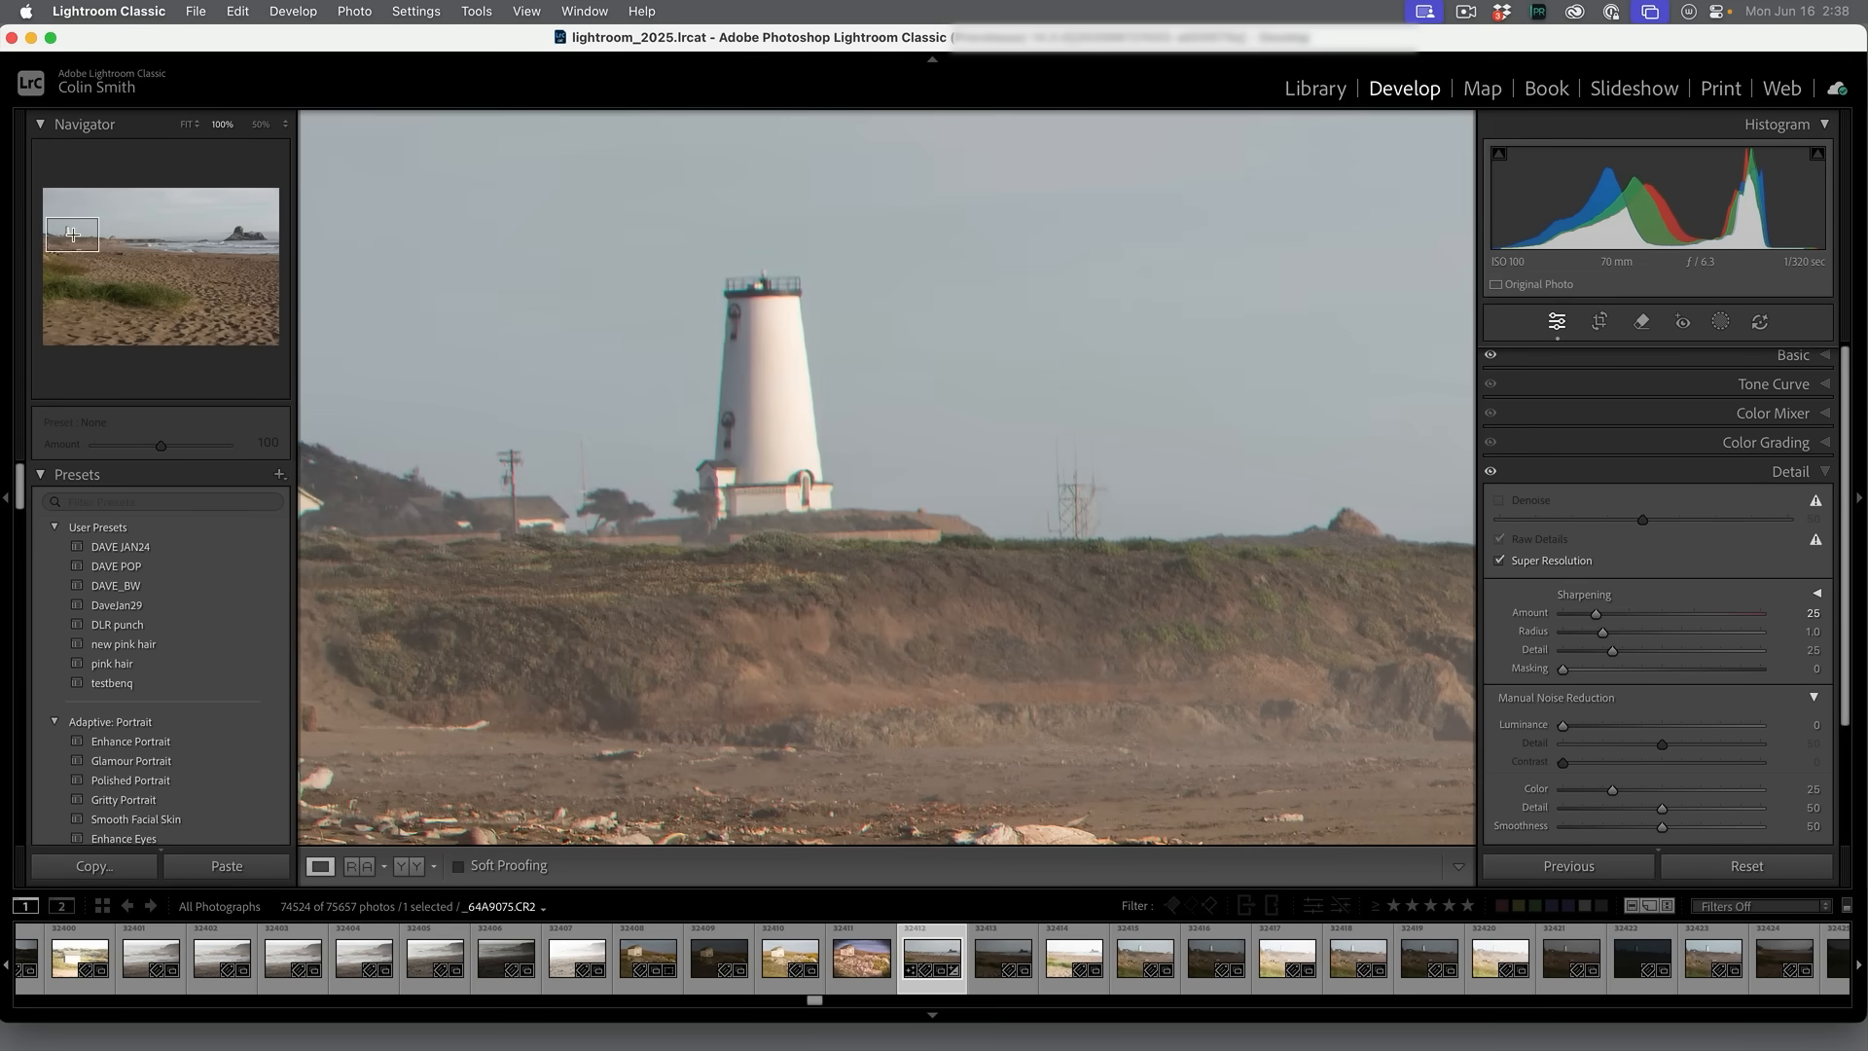
left_click(1007, 348)
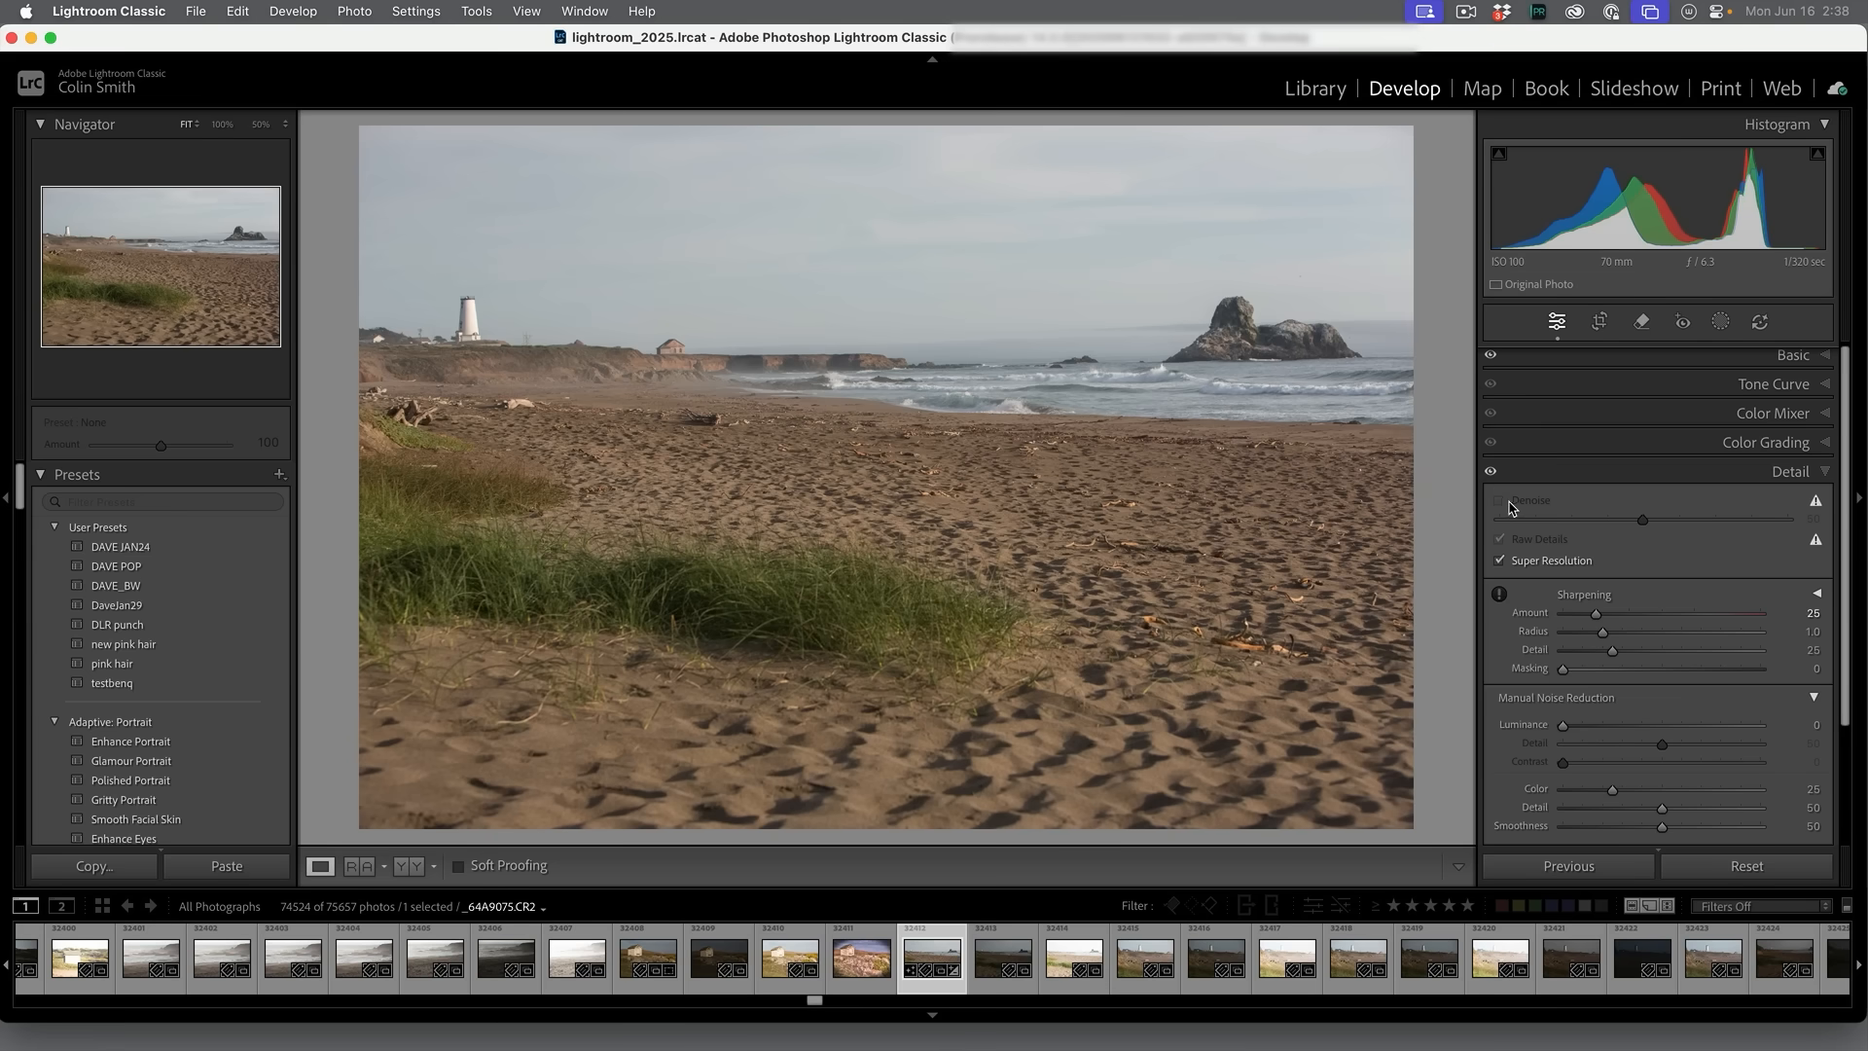